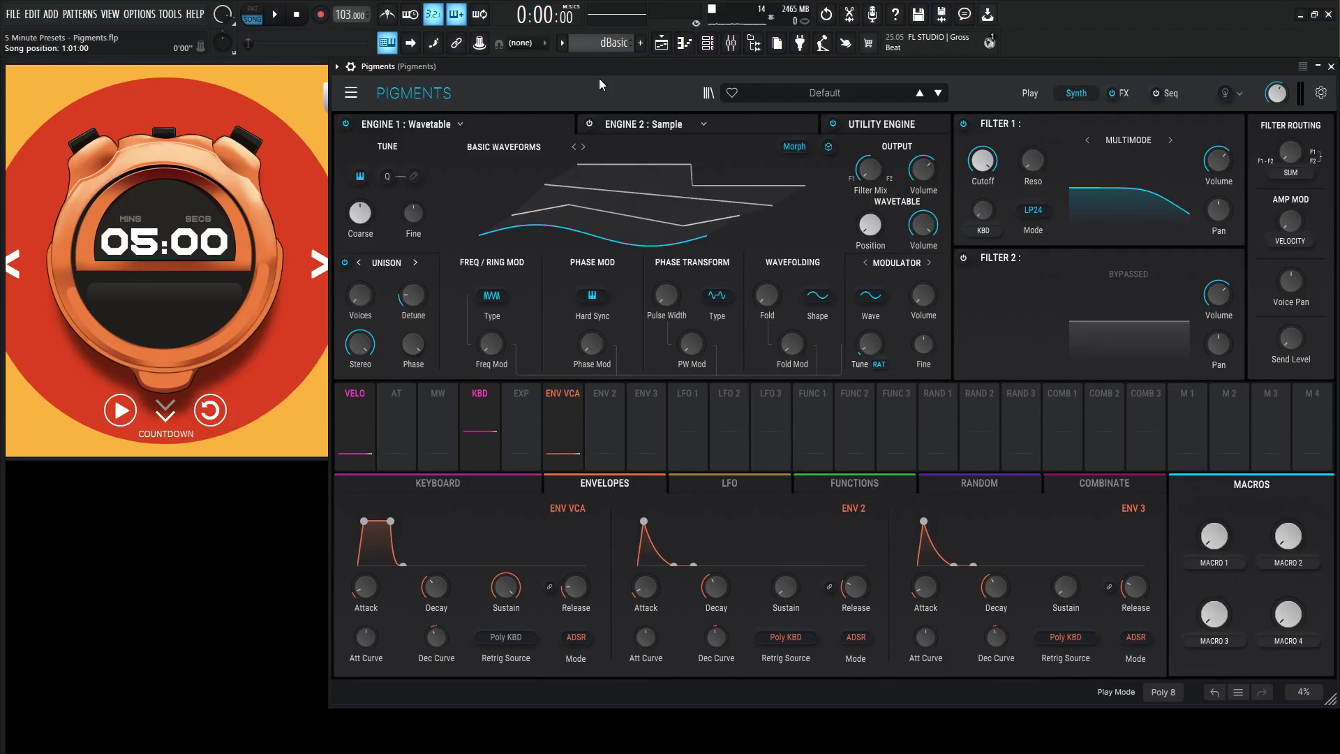
- Start a new default preset and switch Engine 1 to the Analog type
click(349, 93)
click(237, 268)
click(353, 96)
click(460, 125)
click(359, 183)
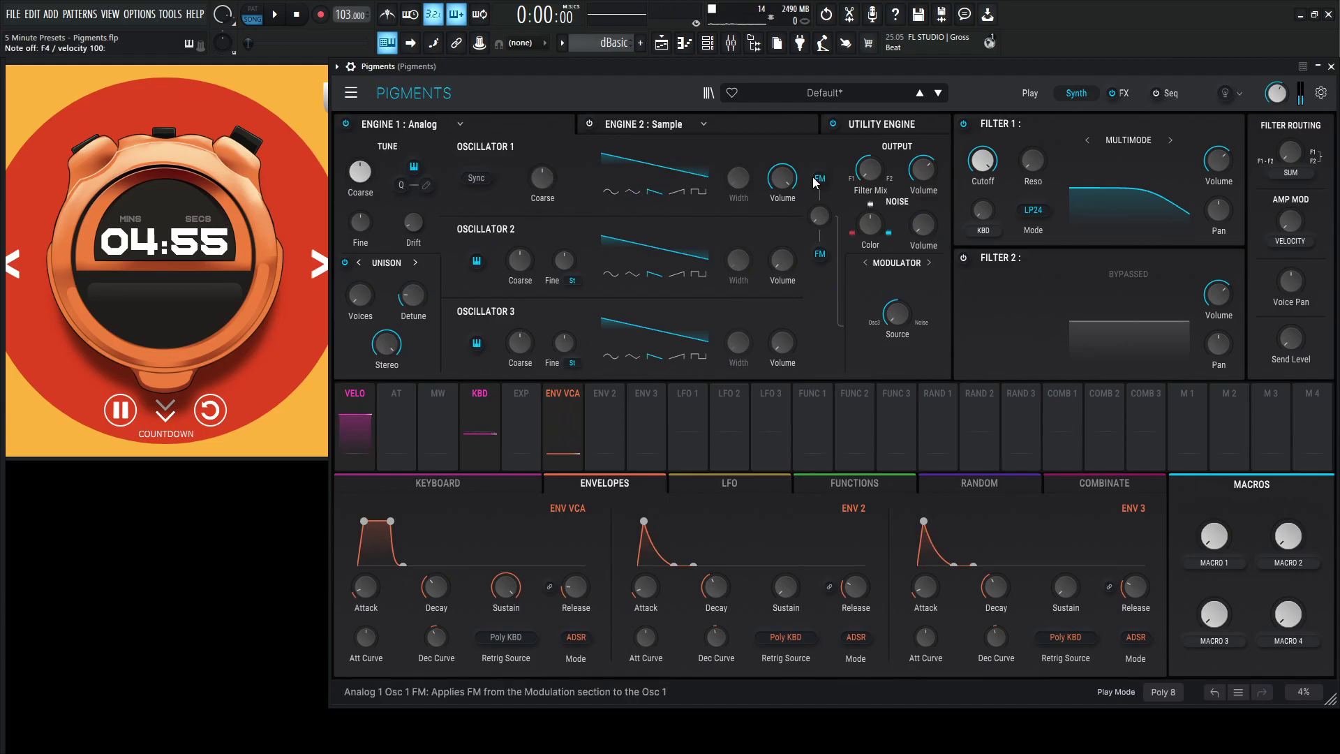
- Give oscillator 2 a square wave at raised volume and modulate its width with LFO 1 by about 0.13
click(698, 274)
scroll(784, 265, up, 2)
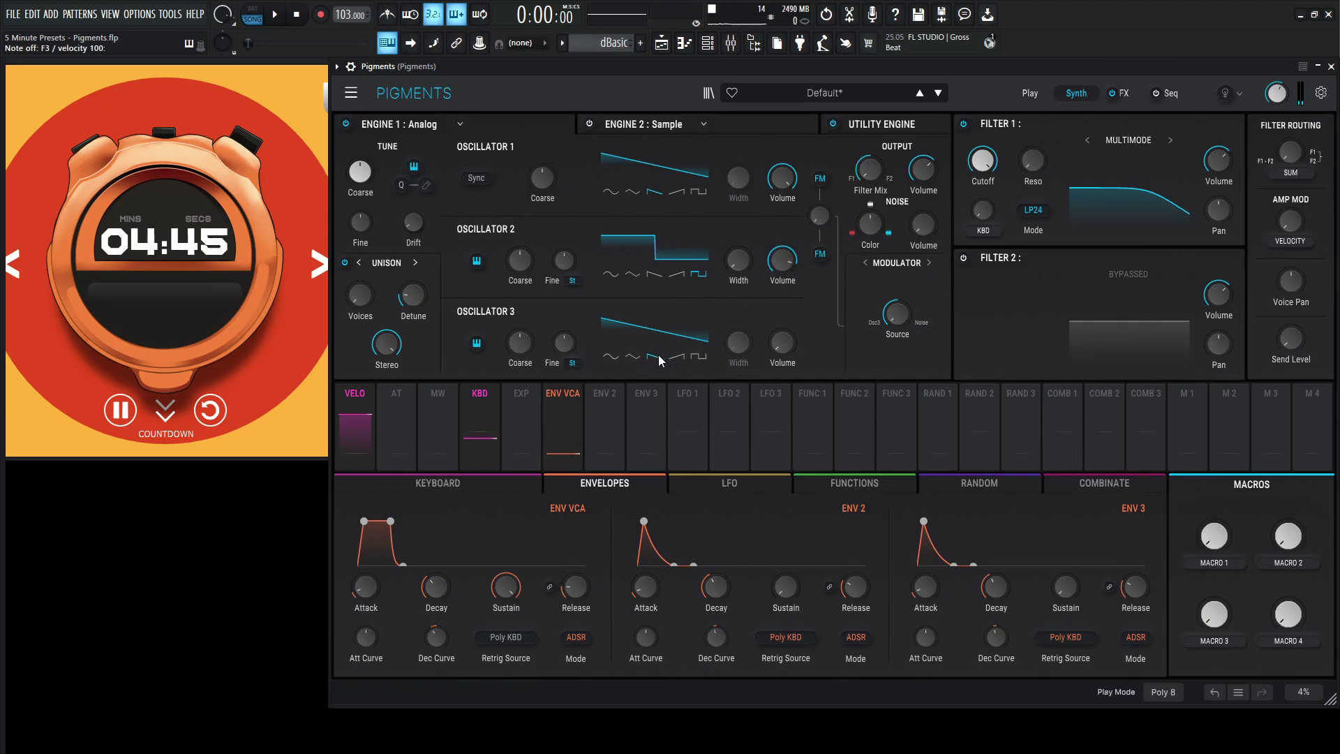
click(670, 437)
drag(694, 449, 738, 261)
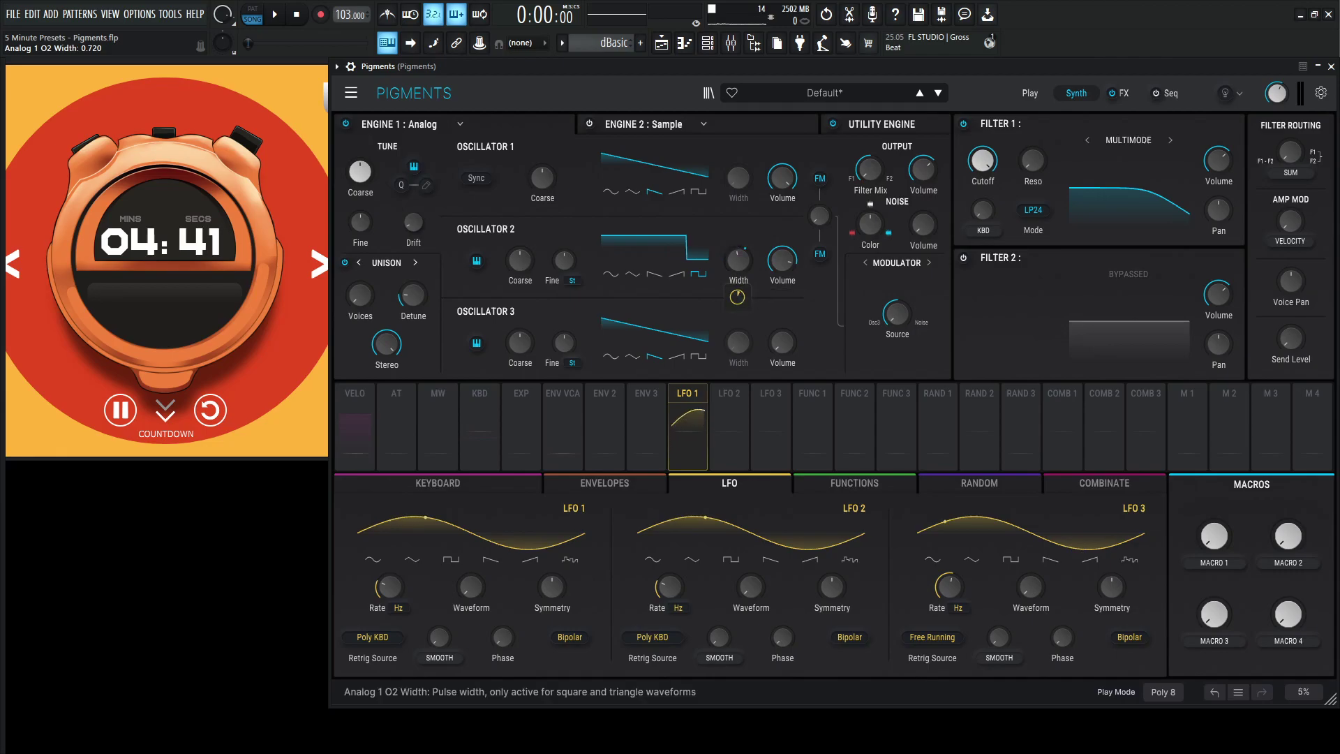
mouse_move(738, 296)
drag(737, 297, 737, 300)
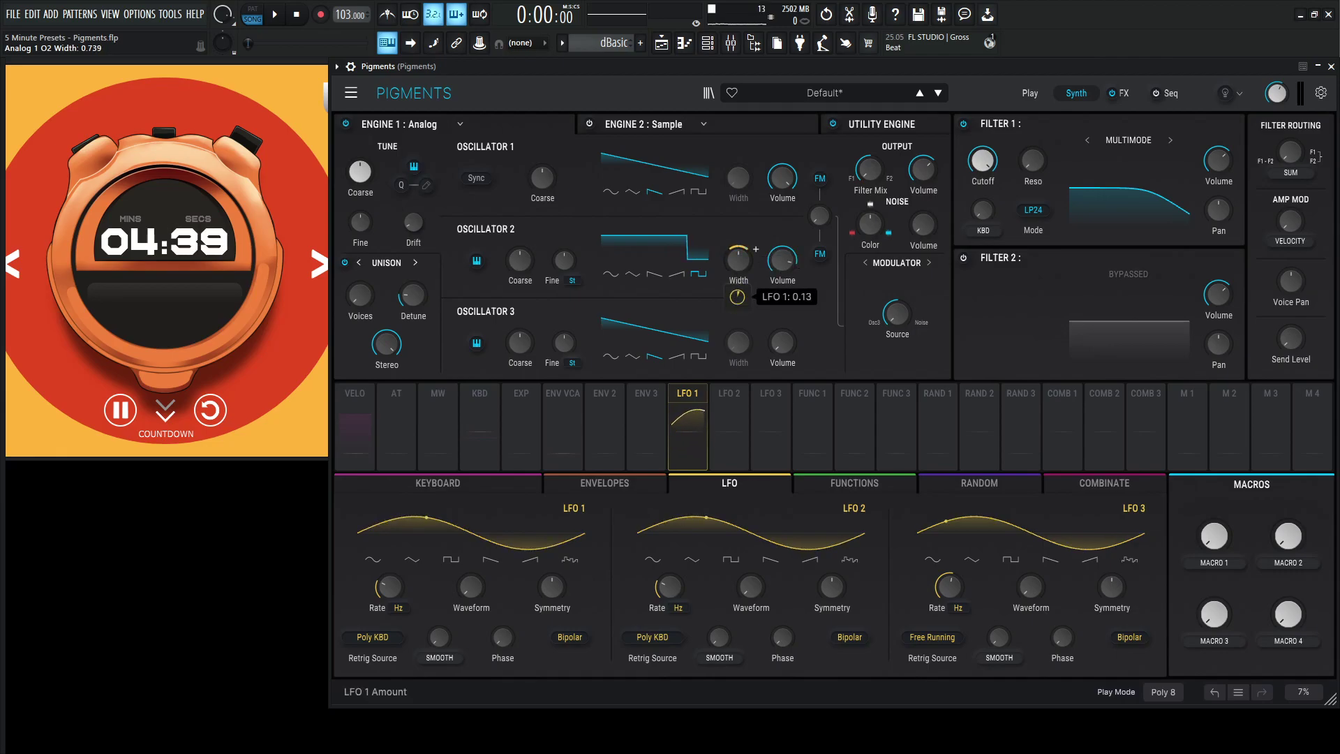
key(z)
key(z)
key(z)
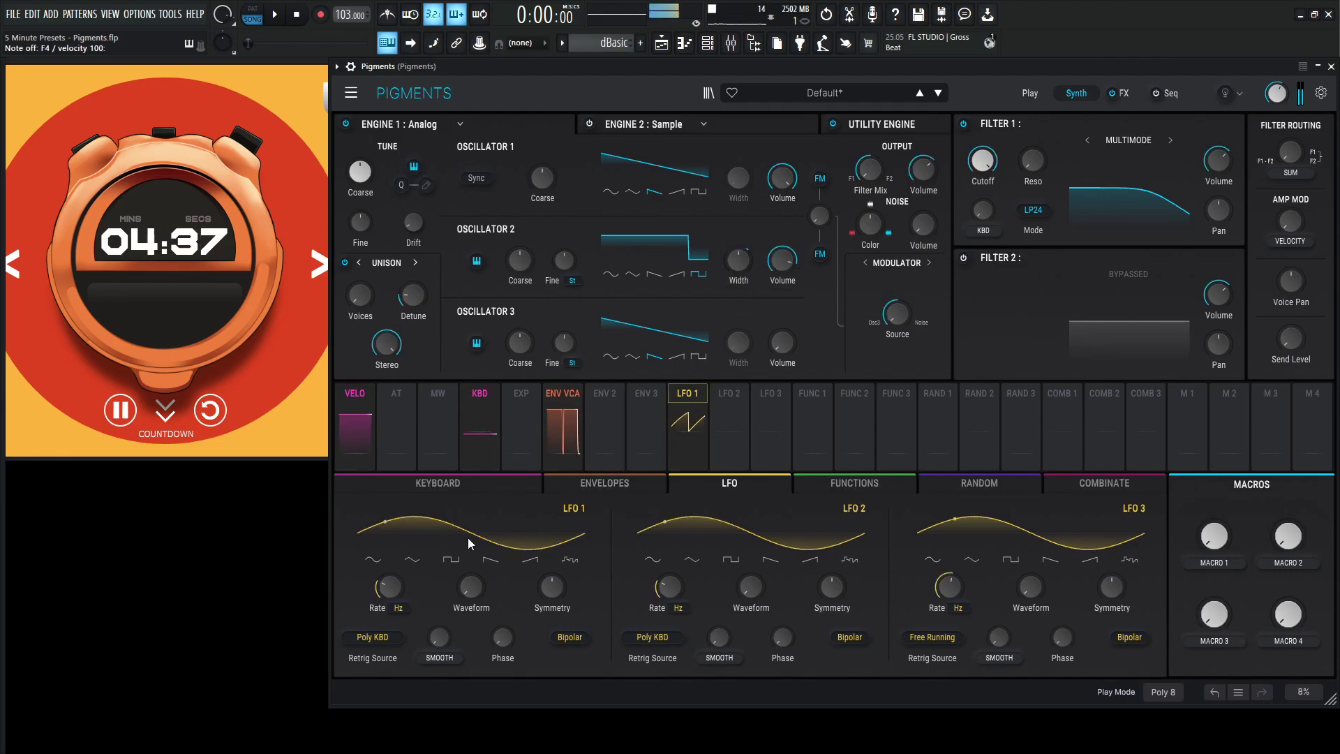
- Set LFO 1's retrigger source to Free Running and adjust its rate while playing test notes
click(374, 637)
click(374, 438)
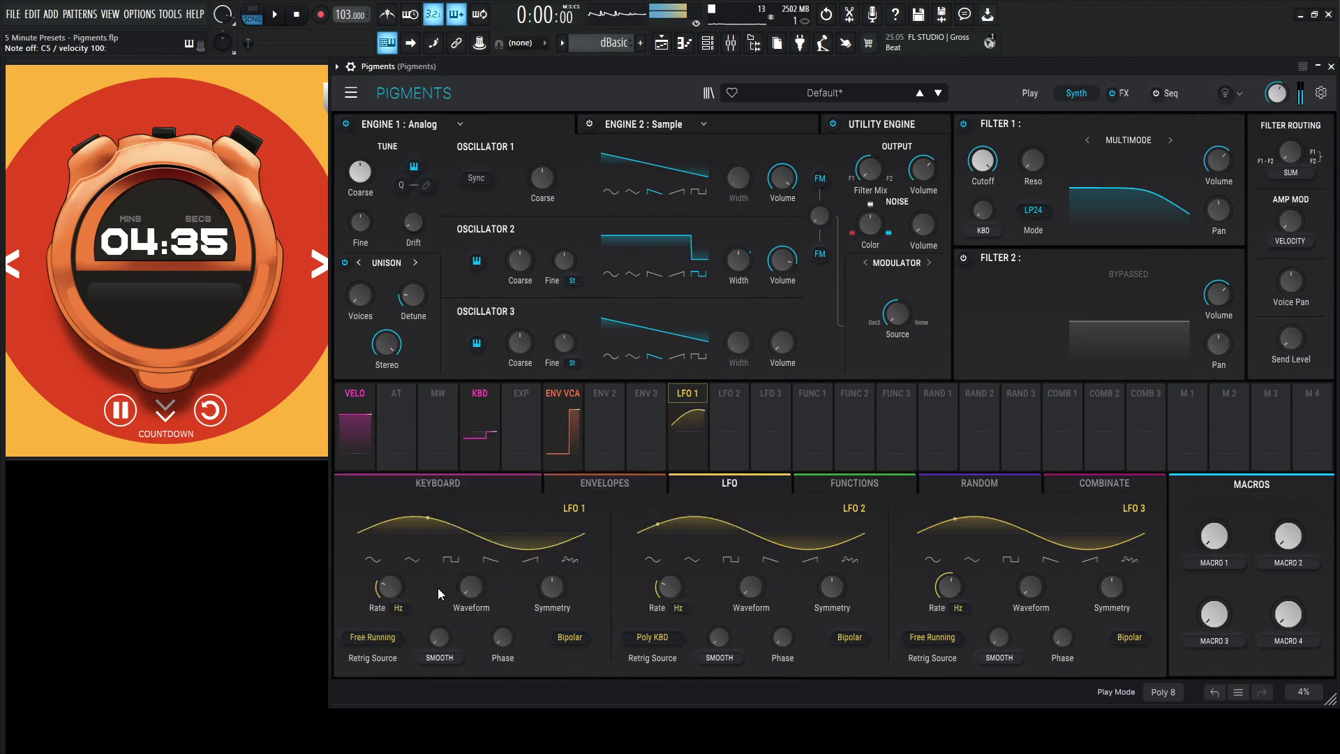
mouse_move(408, 577)
key(j)
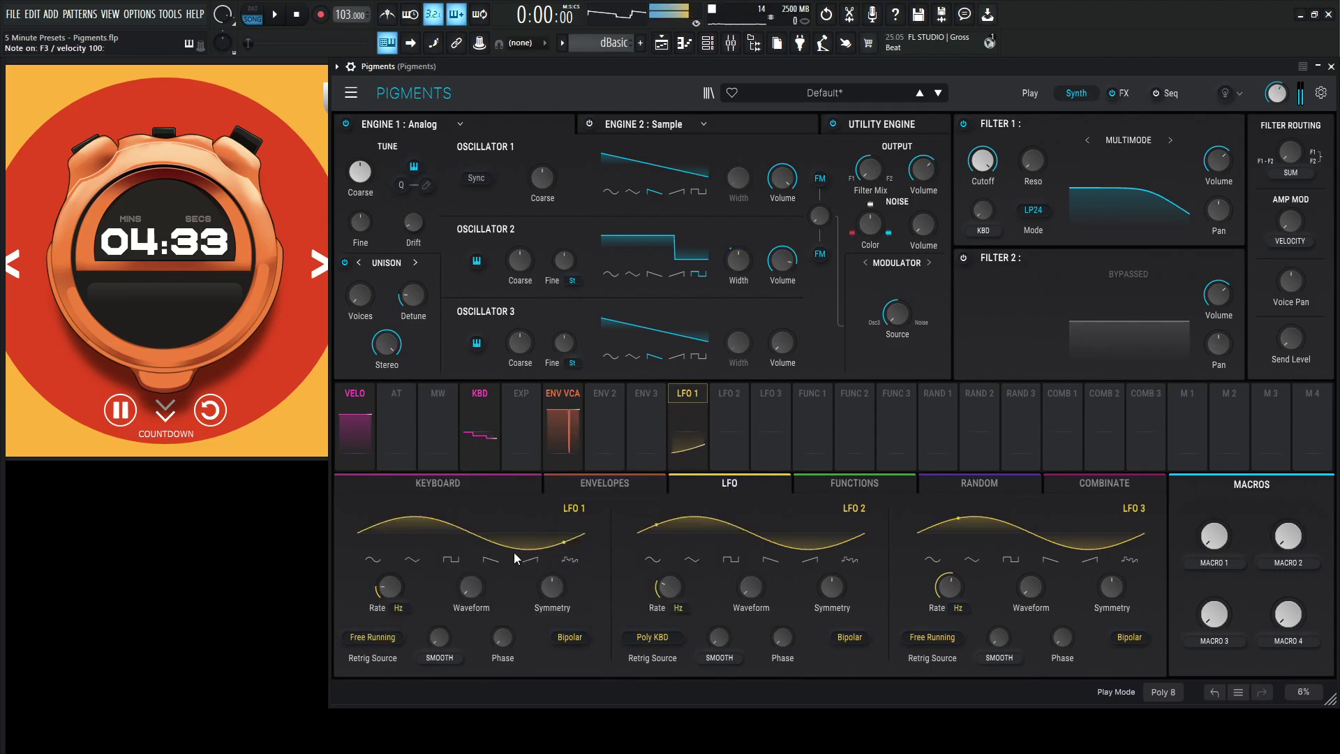
key(v)
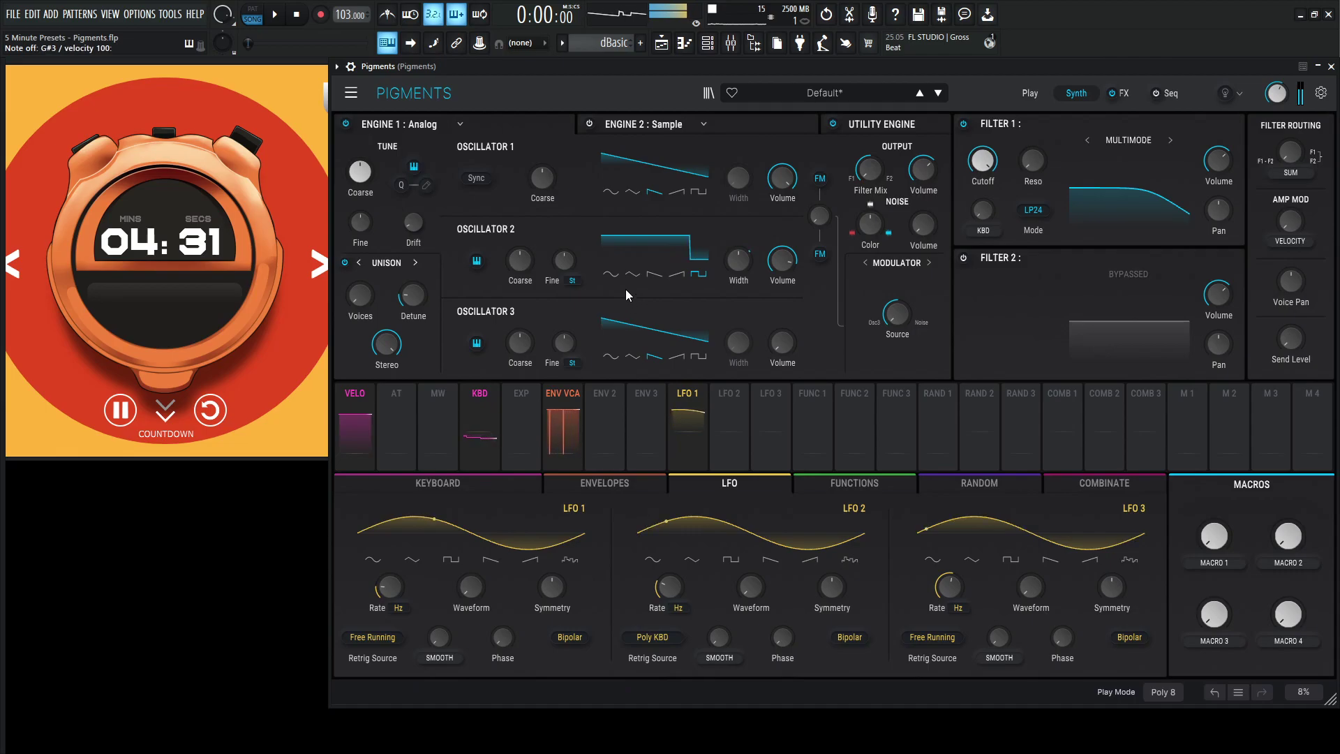
- Raise oscillator 3's volume to -33.0 dB and increase Engine 1's unison voices
mouse_move(782, 342)
mouse_down()
mouse_move(782, 356)
mouse_move(794, 349)
mouse_up()
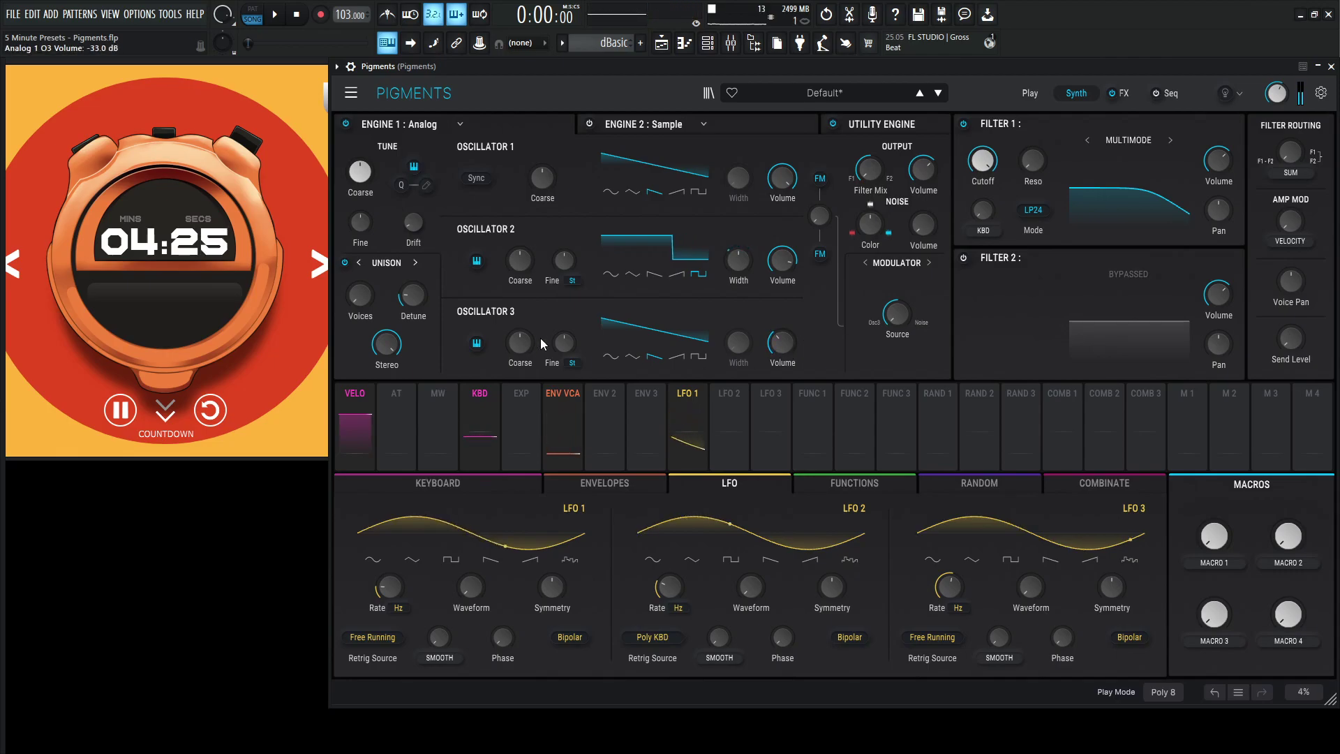
drag(357, 306, 357, 298)
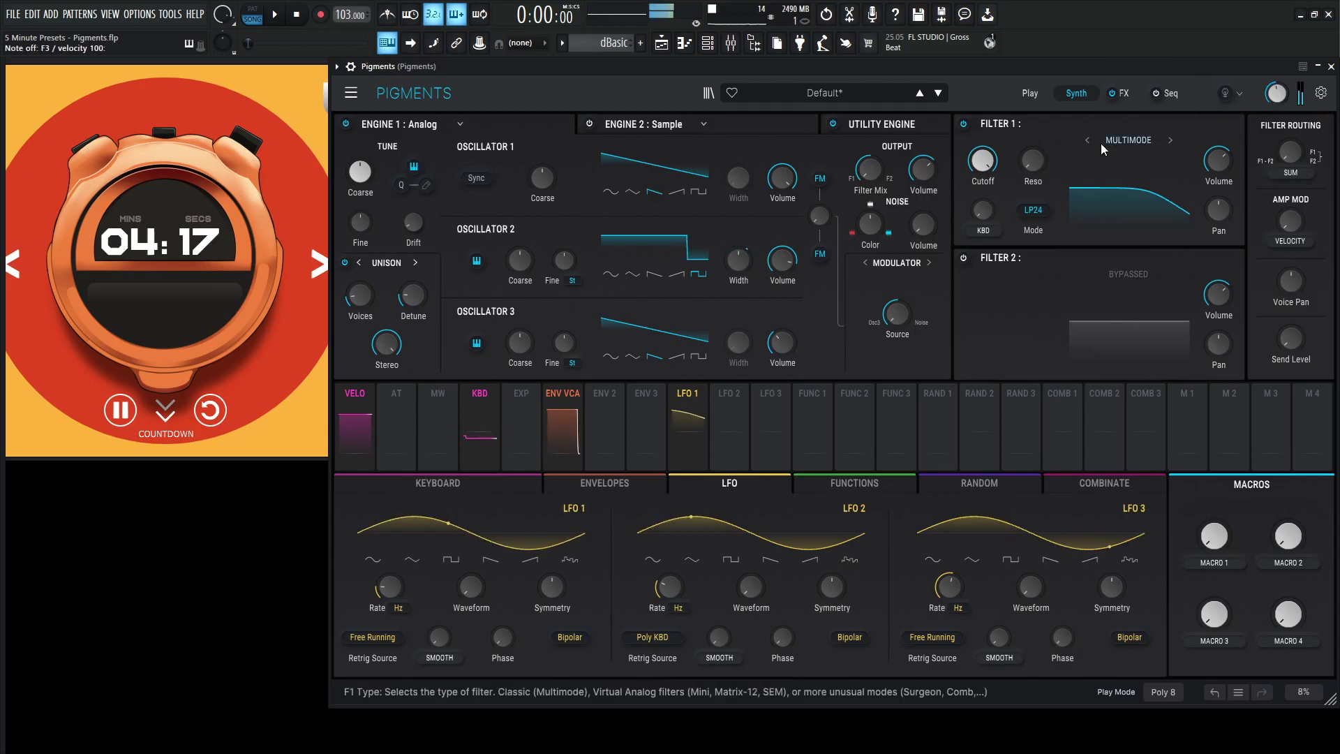
- Change Filter 1 to the JUP-8 type and lower its cutoff
click(1125, 140)
click(1019, 236)
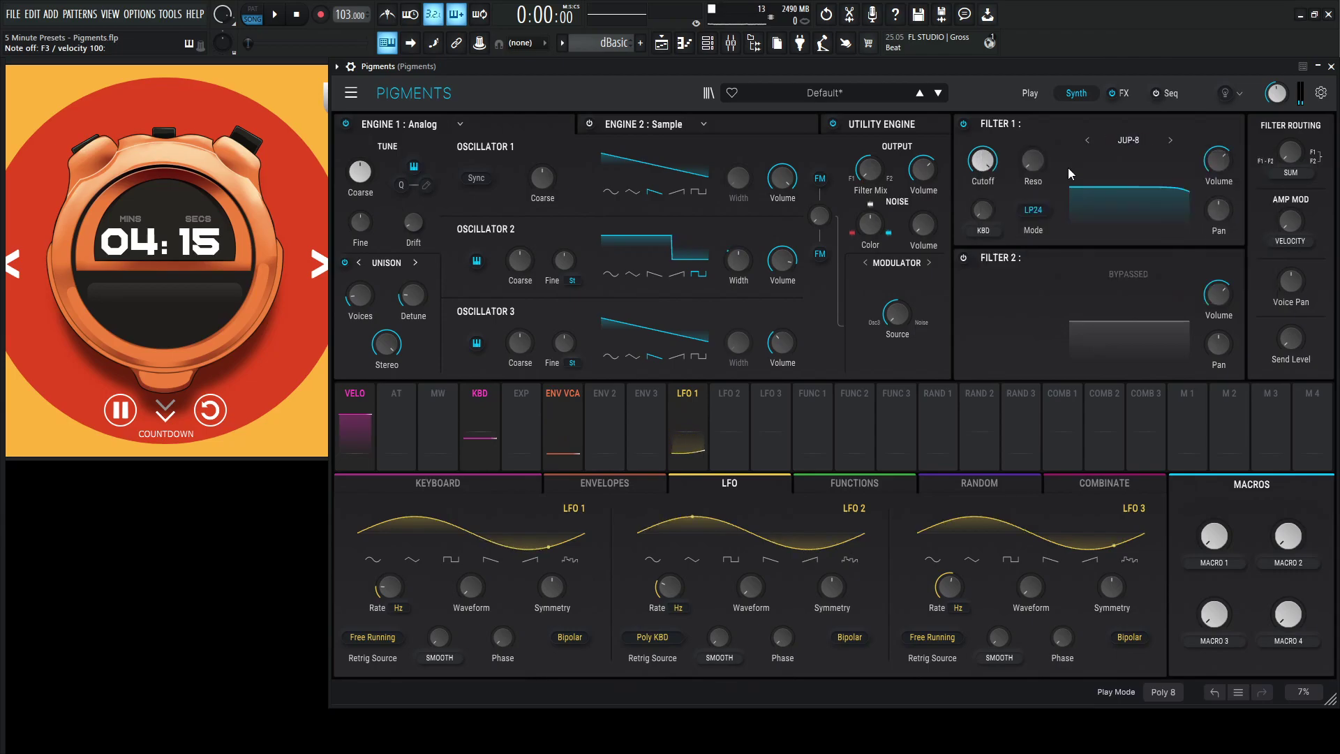
click(1132, 143)
click(1131, 141)
drag(983, 162, 982, 203)
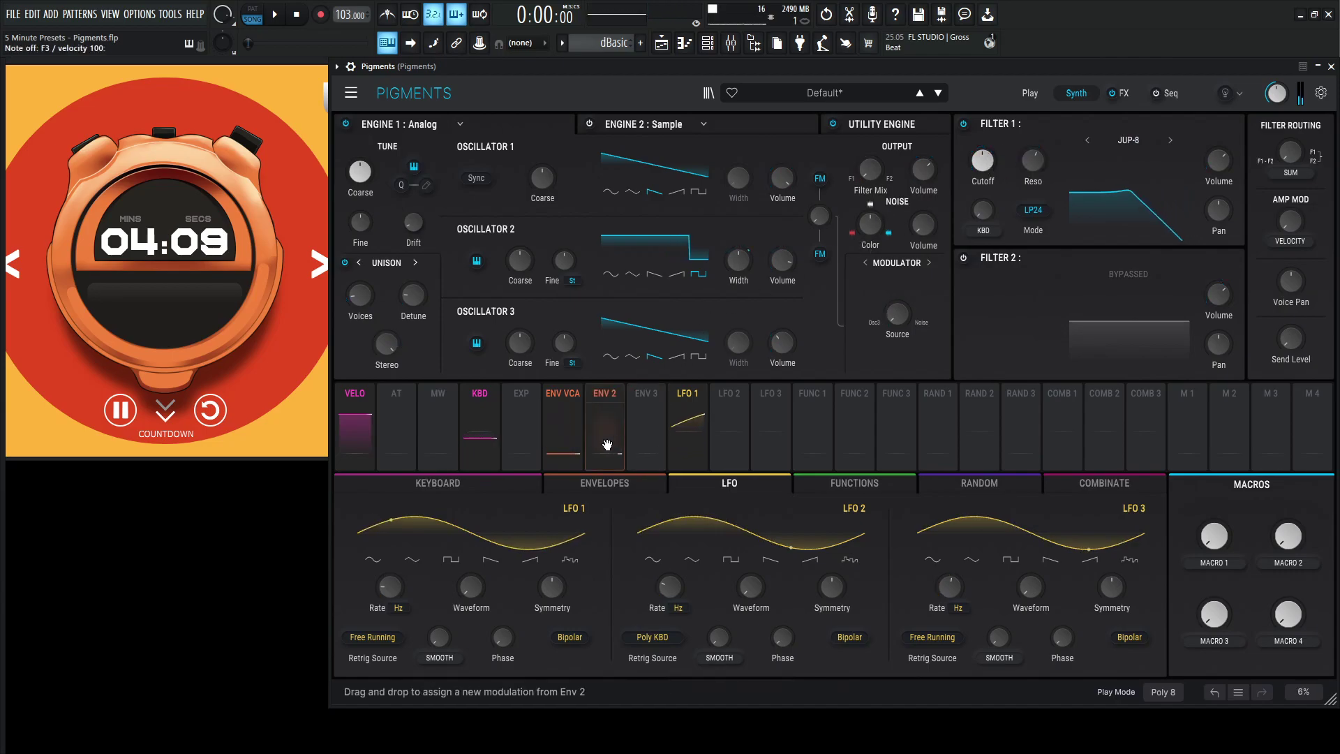
- Modulate Filter 1's cutoff with Env 2 by about 0.32 and shorten Env 2's decay
drag(607, 445, 982, 163)
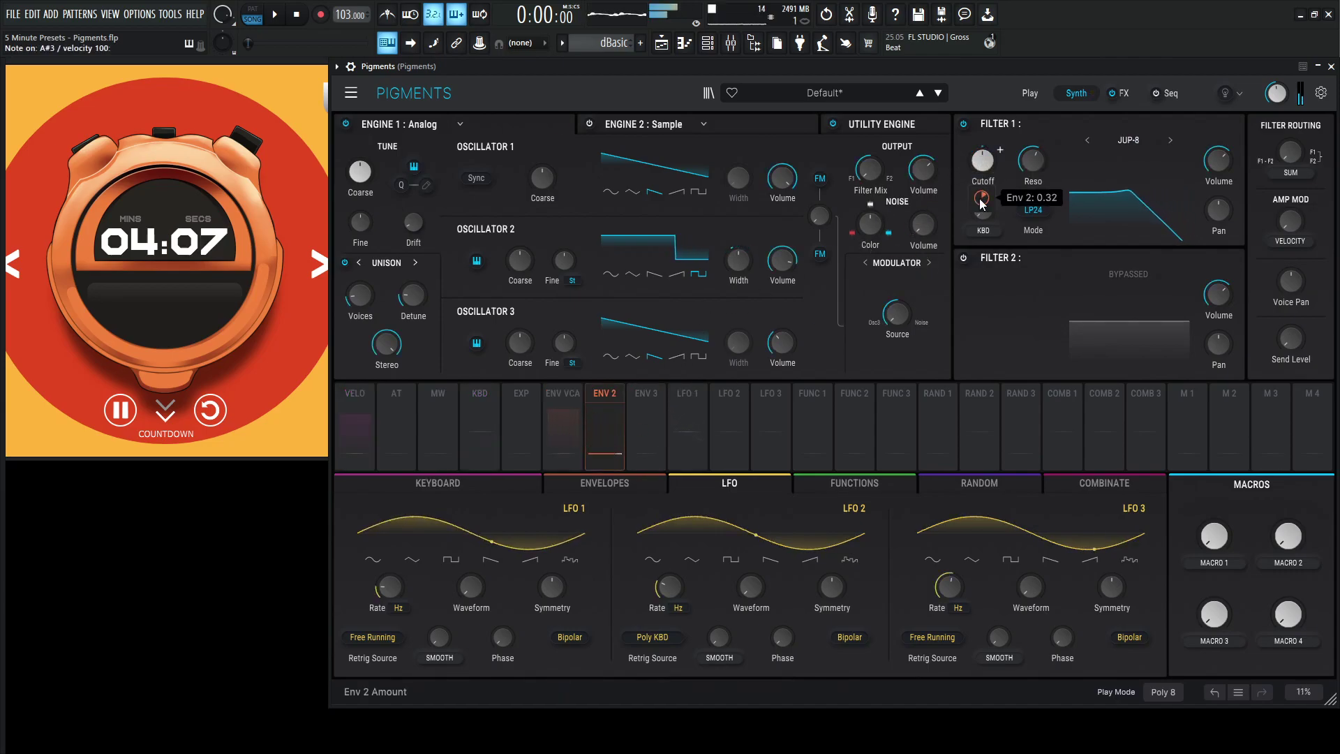
click(617, 485)
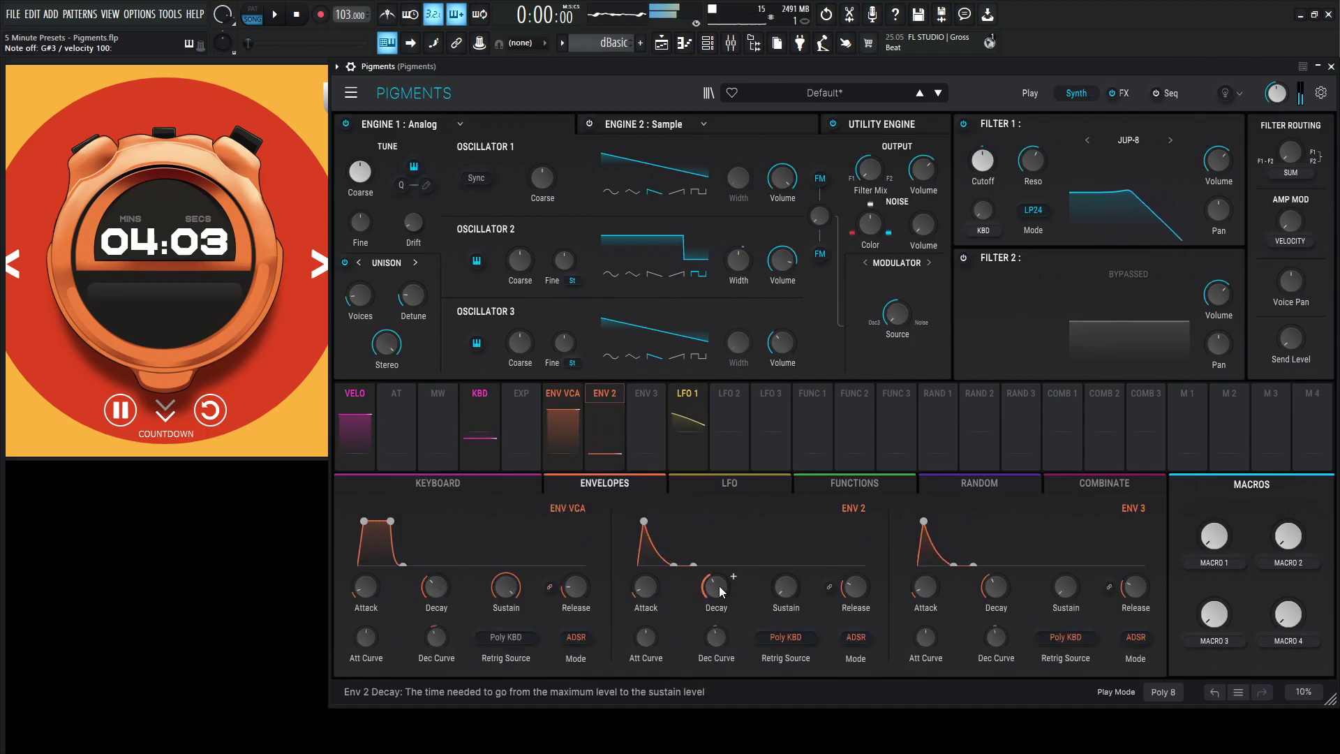
drag(719, 587, 719, 599)
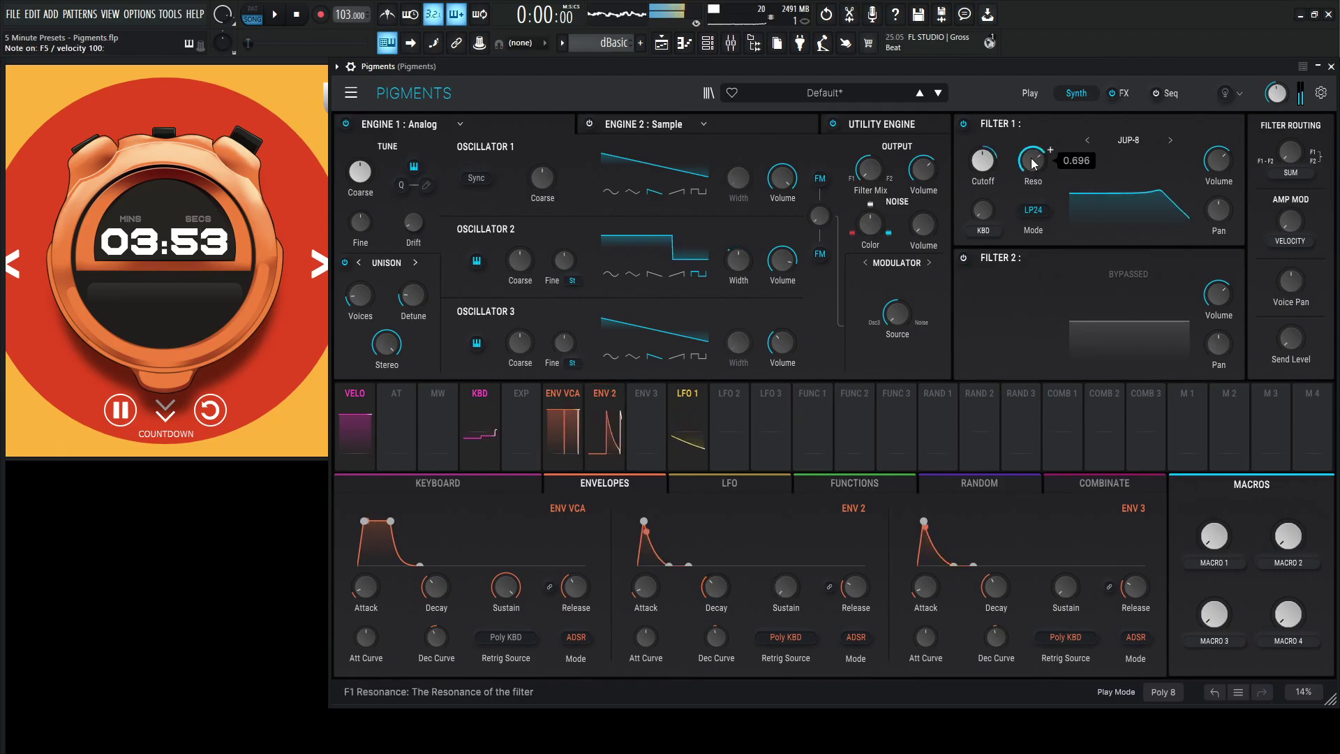
- Lower Filter 1's cutoff to 164 Hz and modulate it with Macro 1 by 0.44, leaving the macro at about 0.484
drag(979, 160, 978, 168)
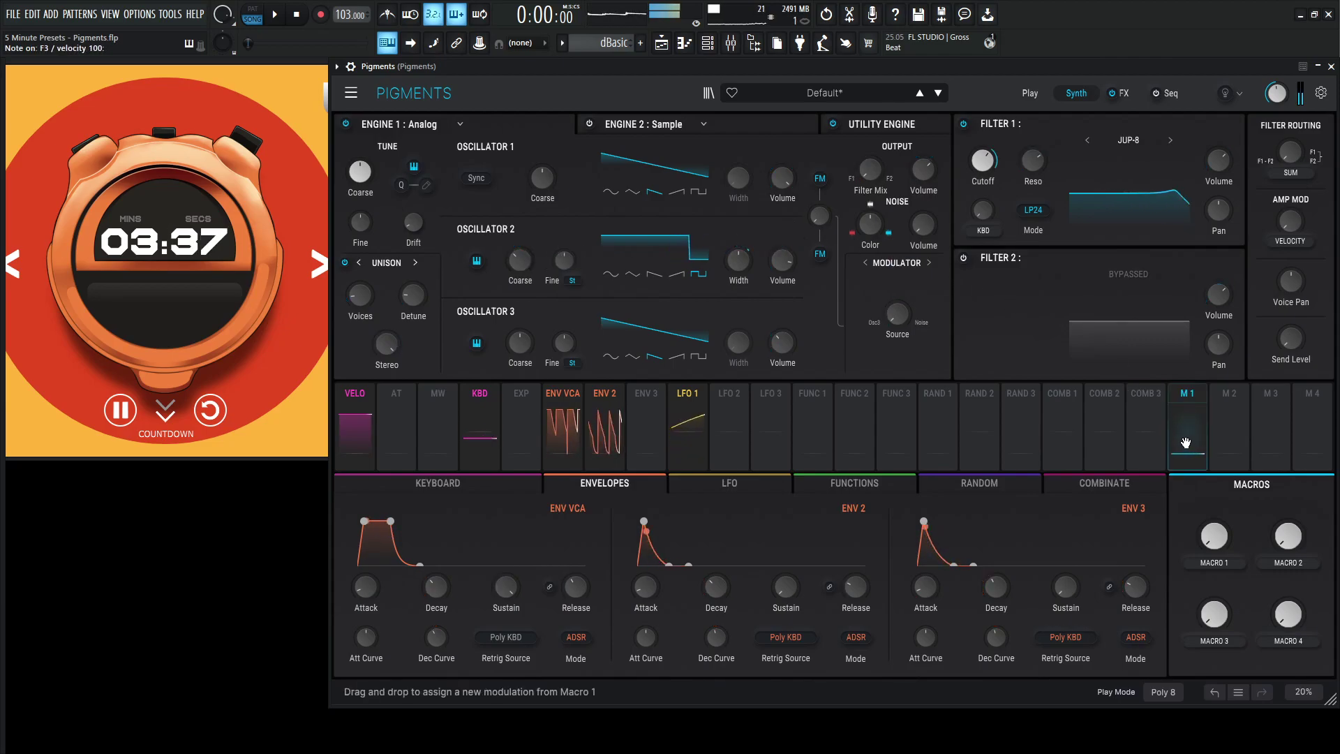
drag(1218, 531, 983, 159)
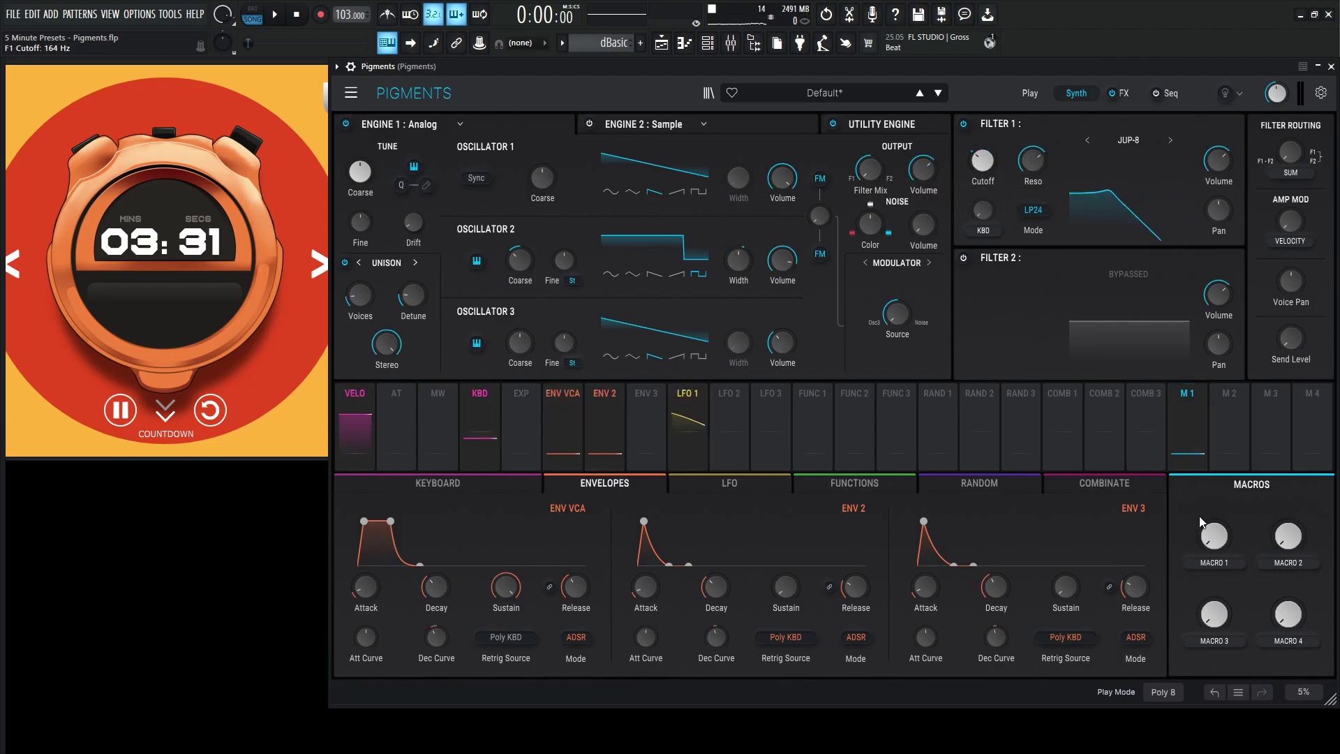
drag(1214, 535, 1213, 388)
mouse_move(993, 201)
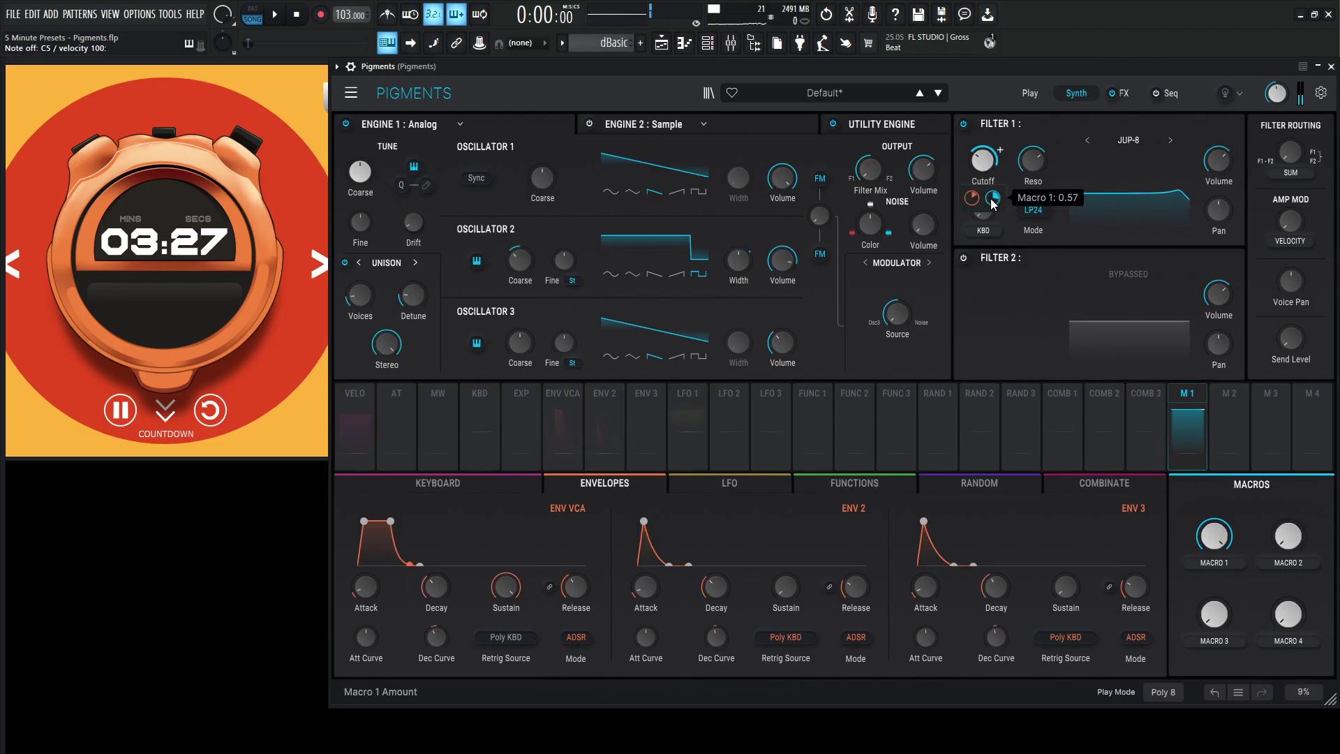
drag(993, 202, 993, 206)
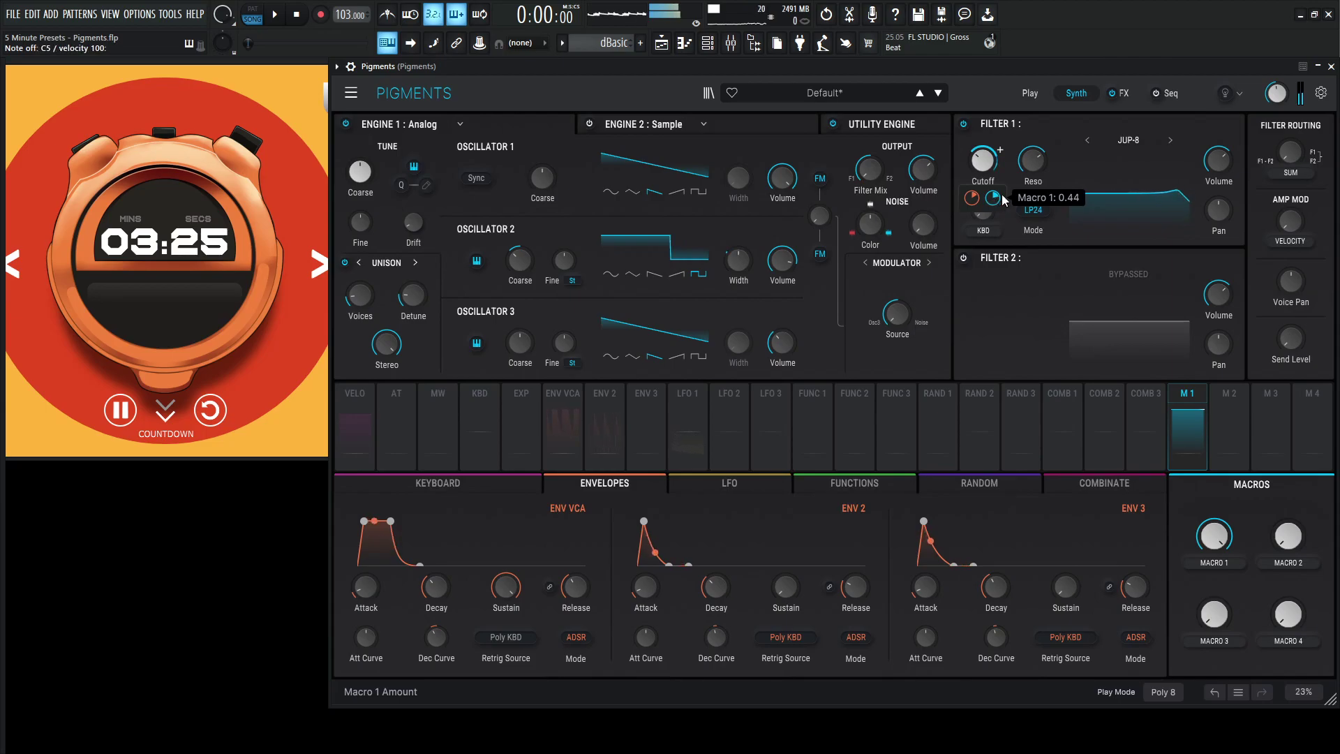
drag(1222, 535, 1227, 540)
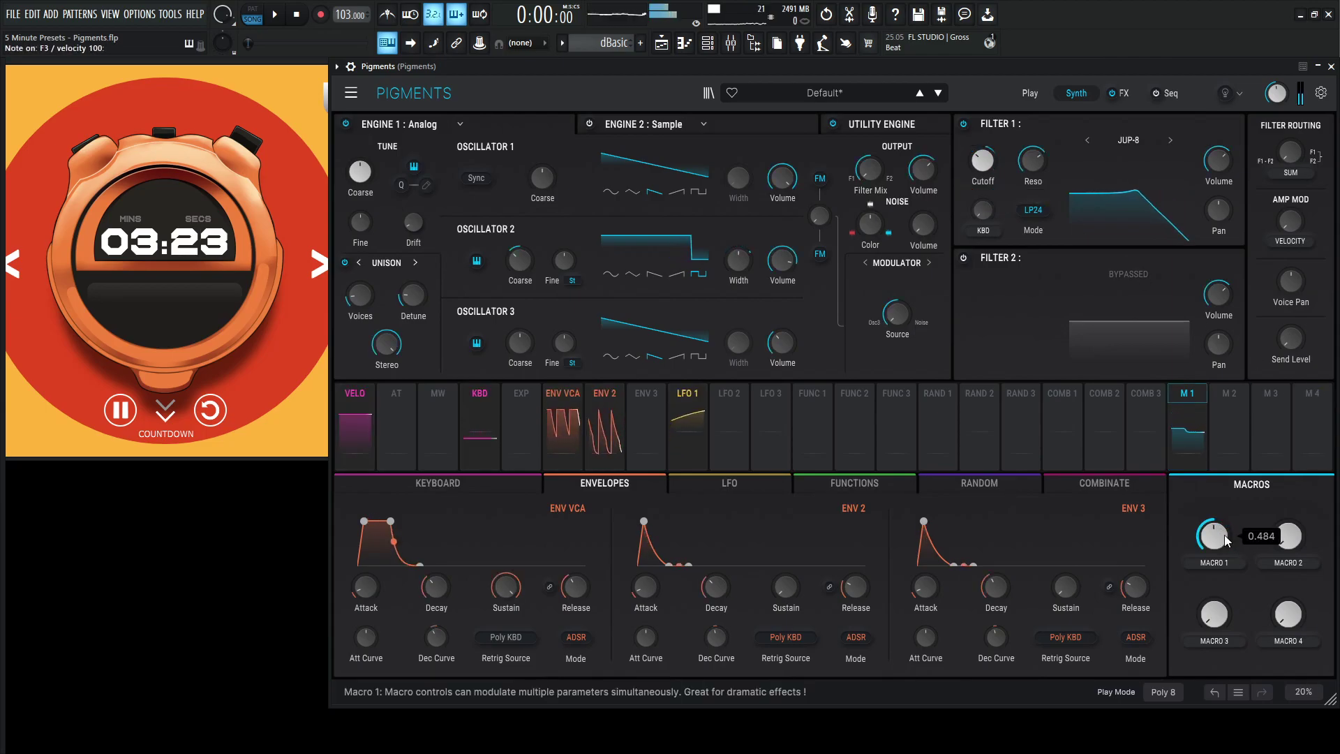
- Assign Macro 2 to Filter 1's resonance, and name the first two macros CUTOFF and RES
drag(1230, 426, 1032, 178)
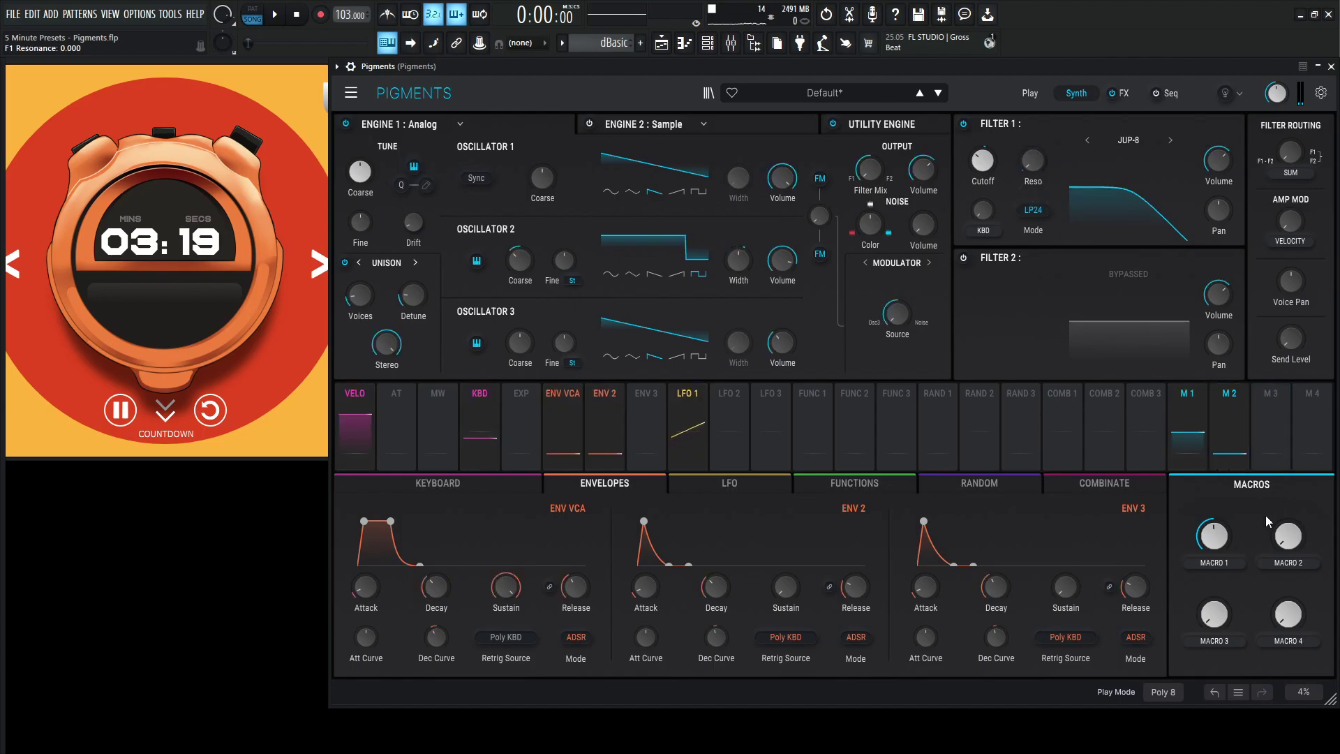
drag(1278, 531, 1219, 567)
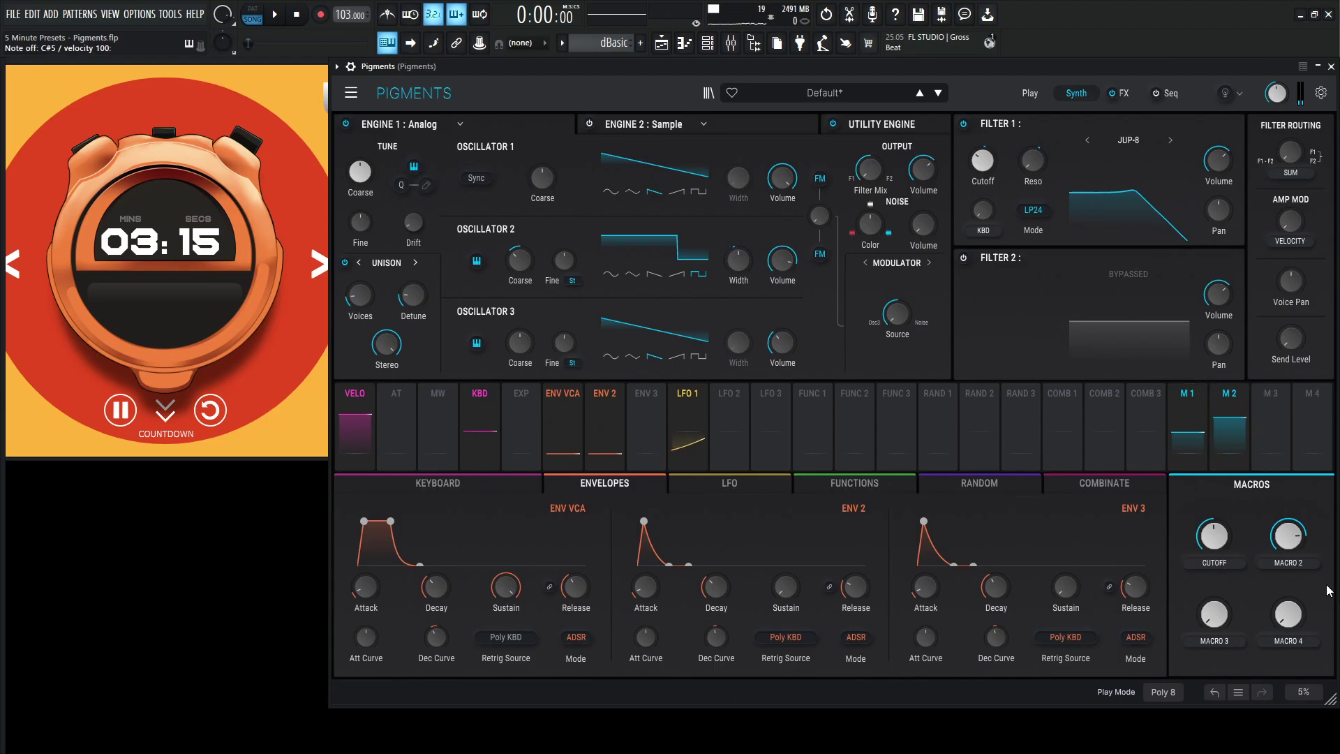
text(RES)
key(Return)
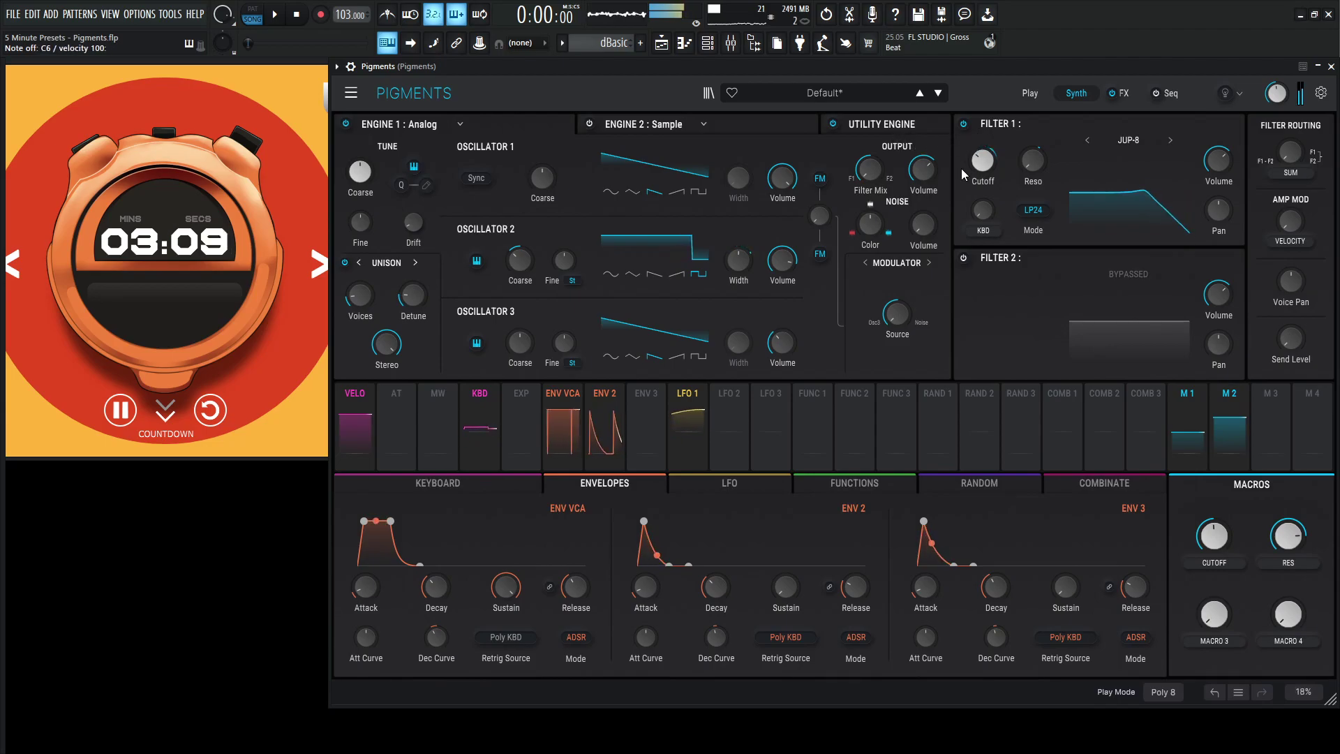
- Raise the noise volume in the Utility Engine
drag(919, 246, 873, 218)
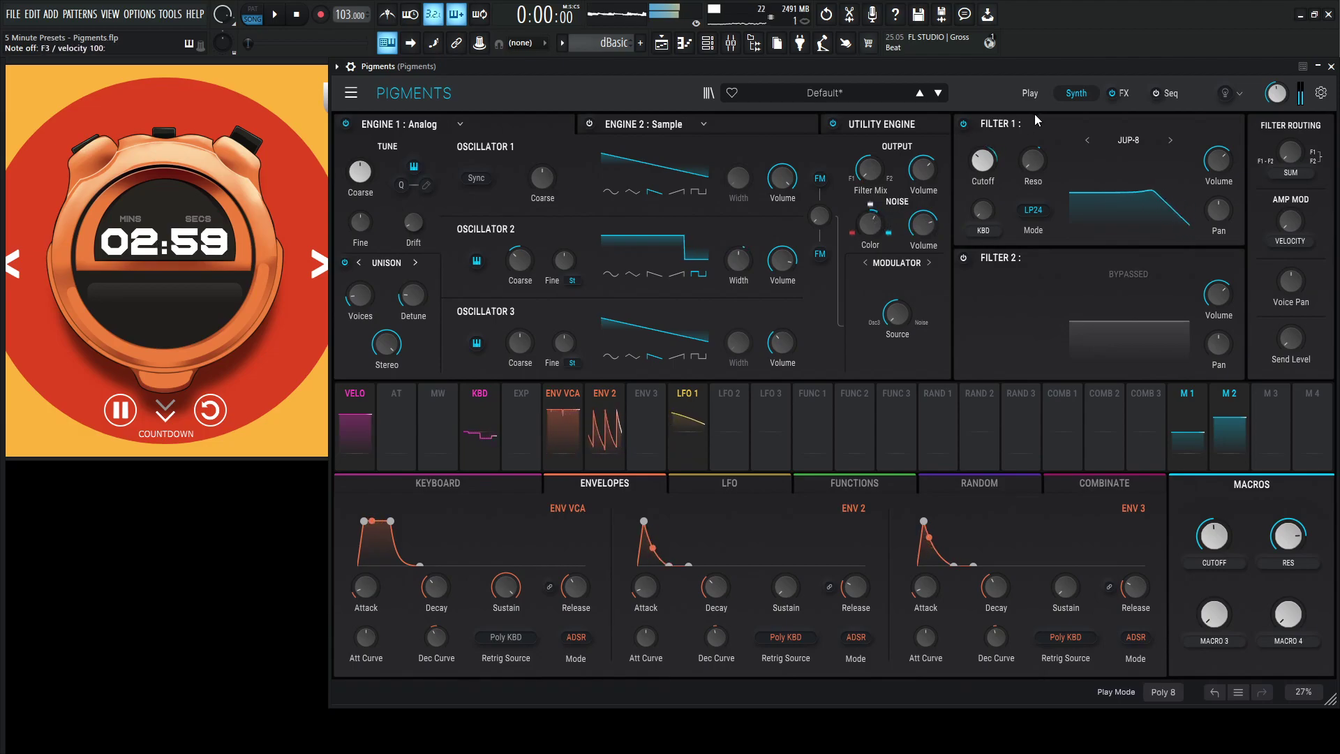
- Replace the delay in FX A with Chorus JUN-6 and load its Mode I preset
click(1131, 90)
click(533, 128)
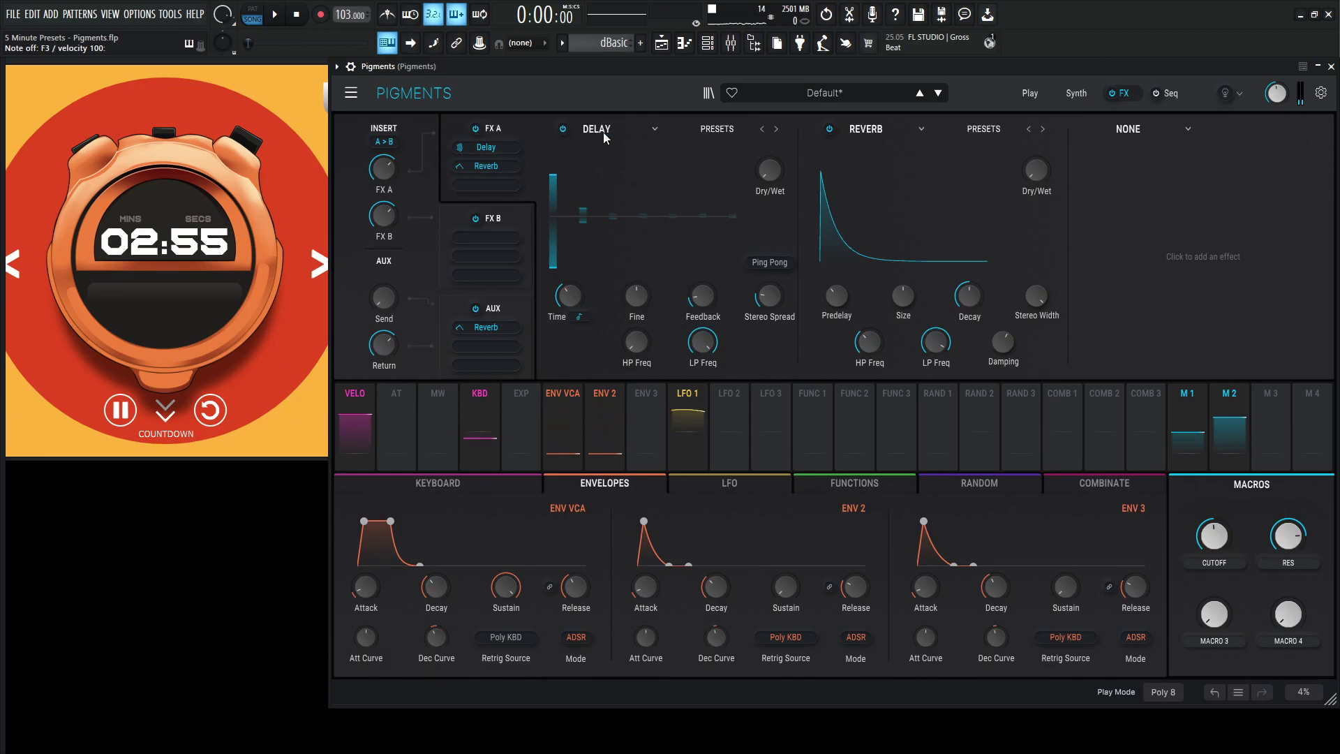
click(611, 130)
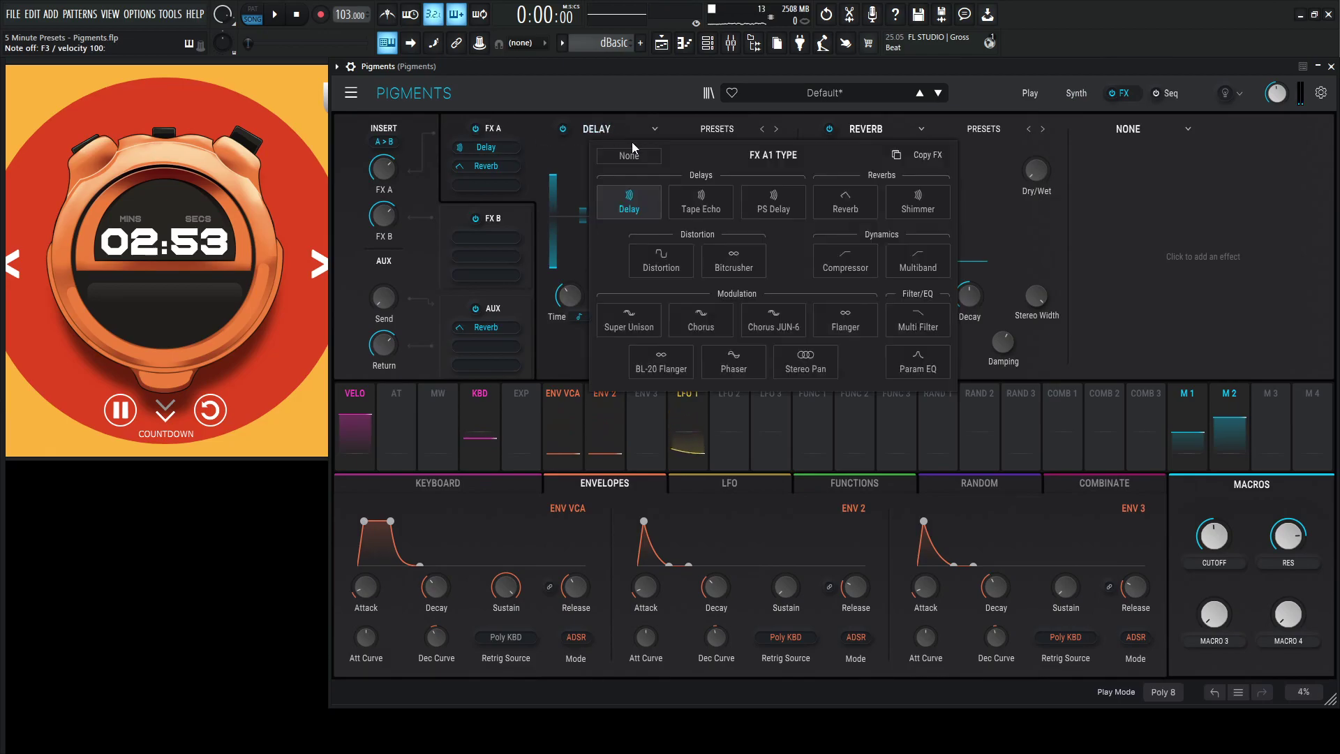
click(776, 318)
click(714, 130)
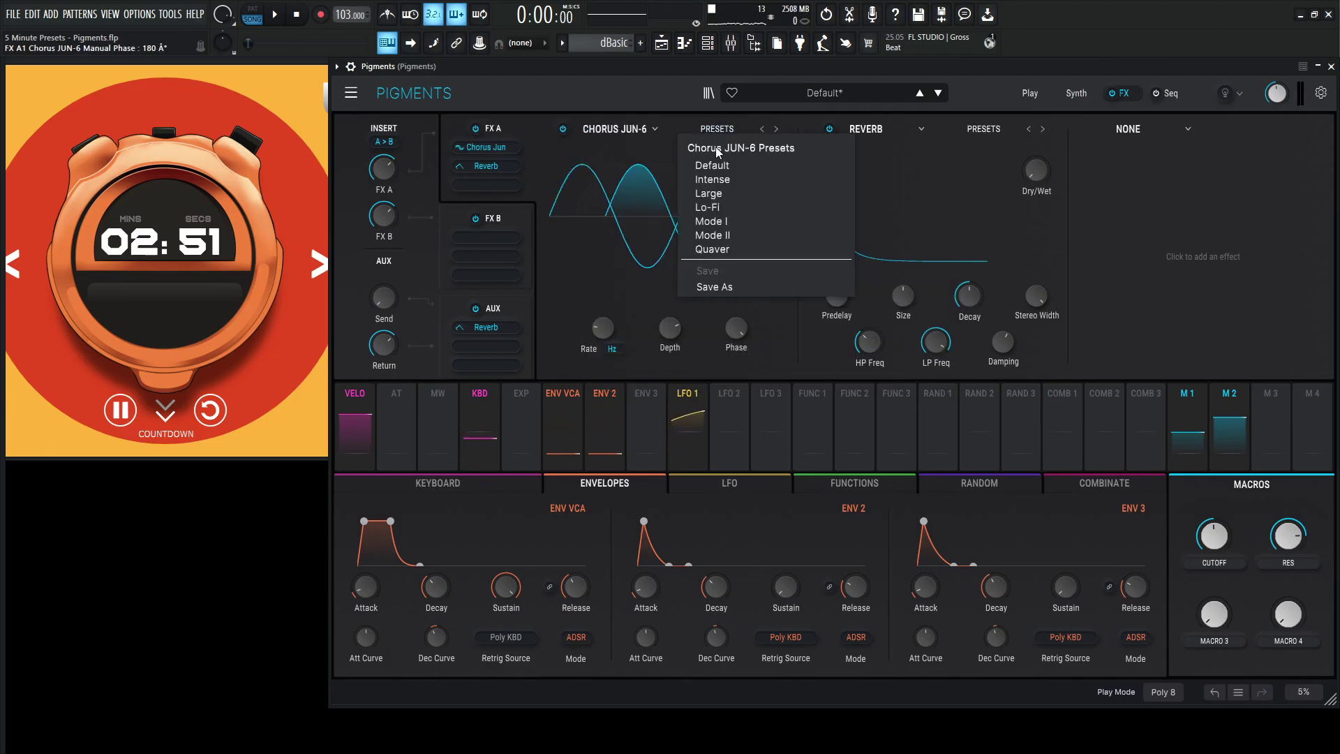
click(739, 220)
key(v)
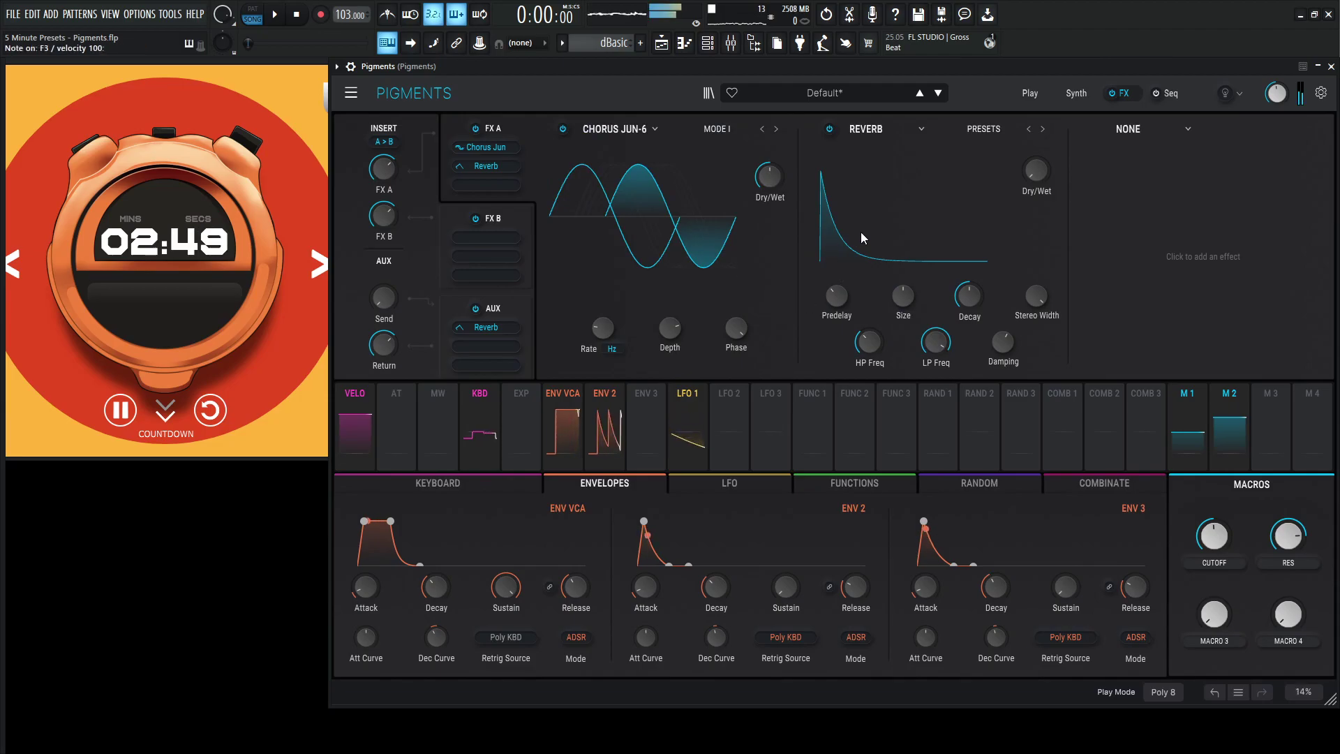
- Replace the FX A reverb with a second Chorus JUN-6 using the Mode I preset, with phase at about 22.9°
click(973, 129)
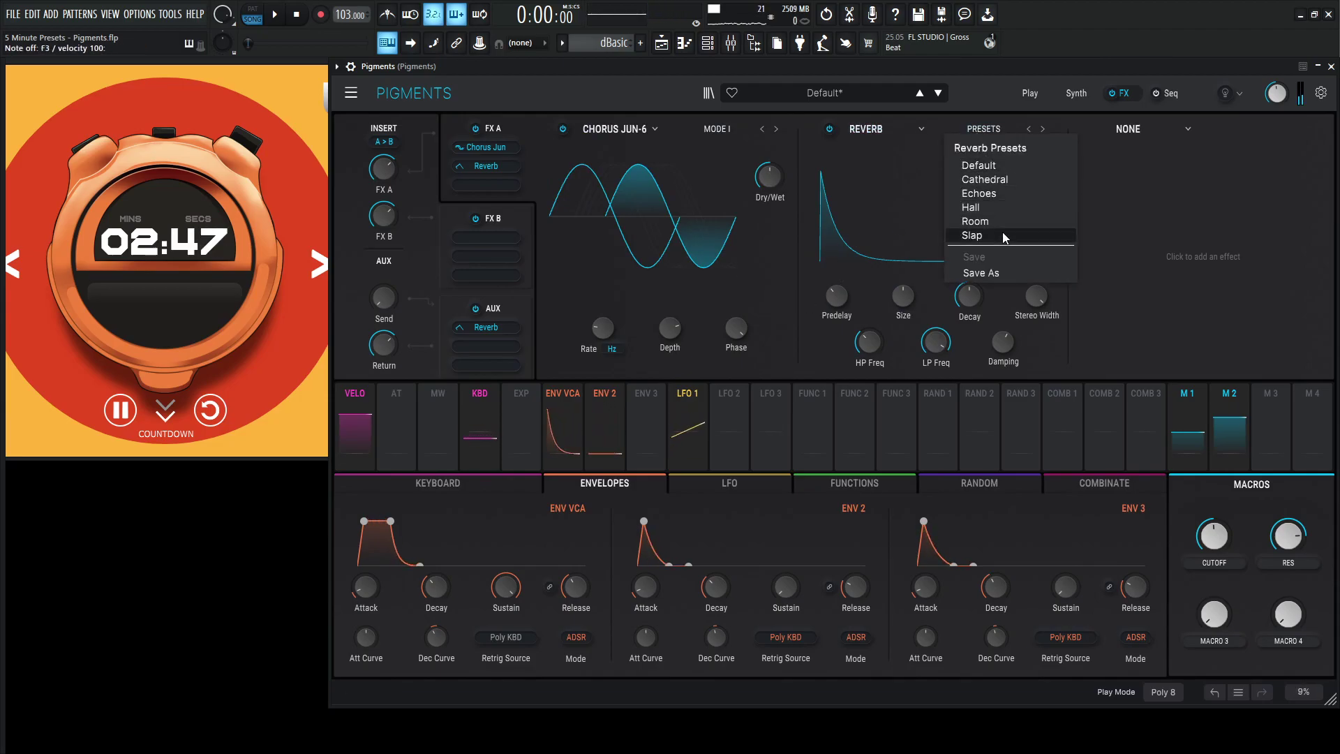
click(874, 131)
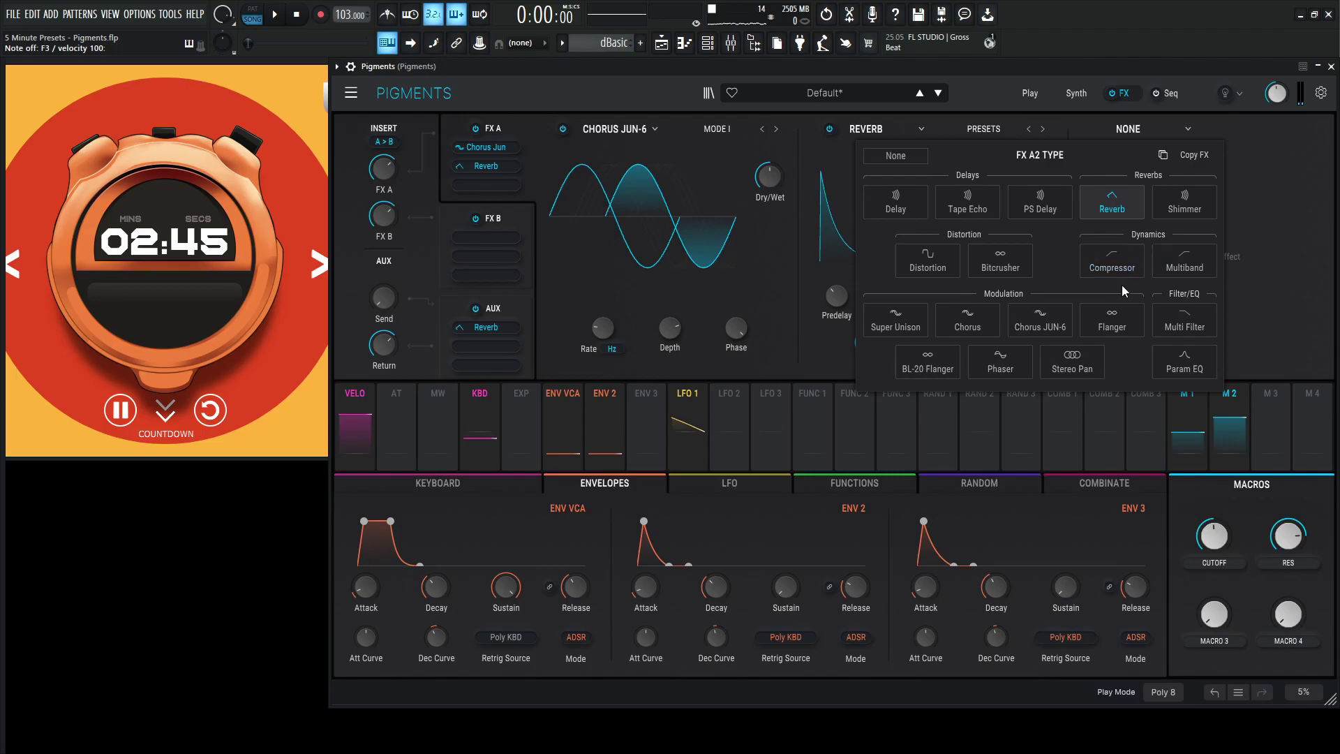
click(1024, 328)
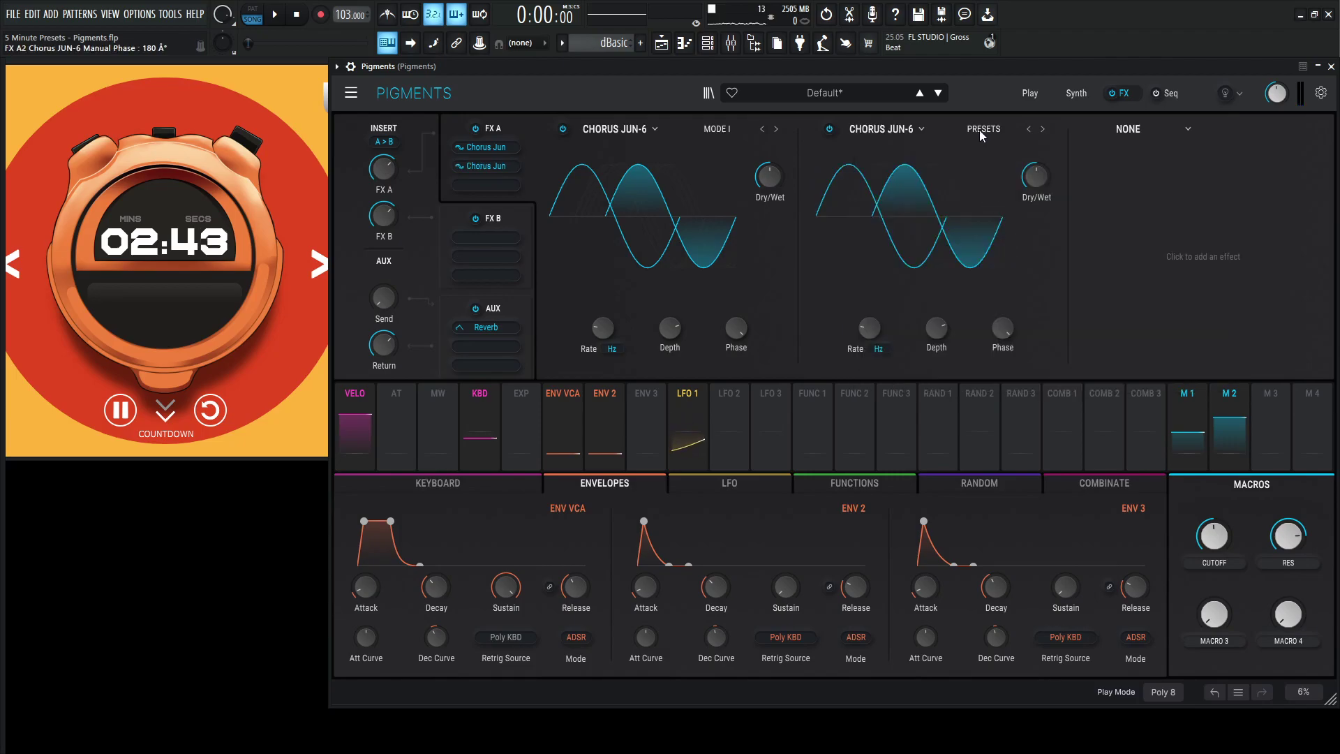
click(980, 128)
click(1002, 221)
mouse_move(1002, 327)
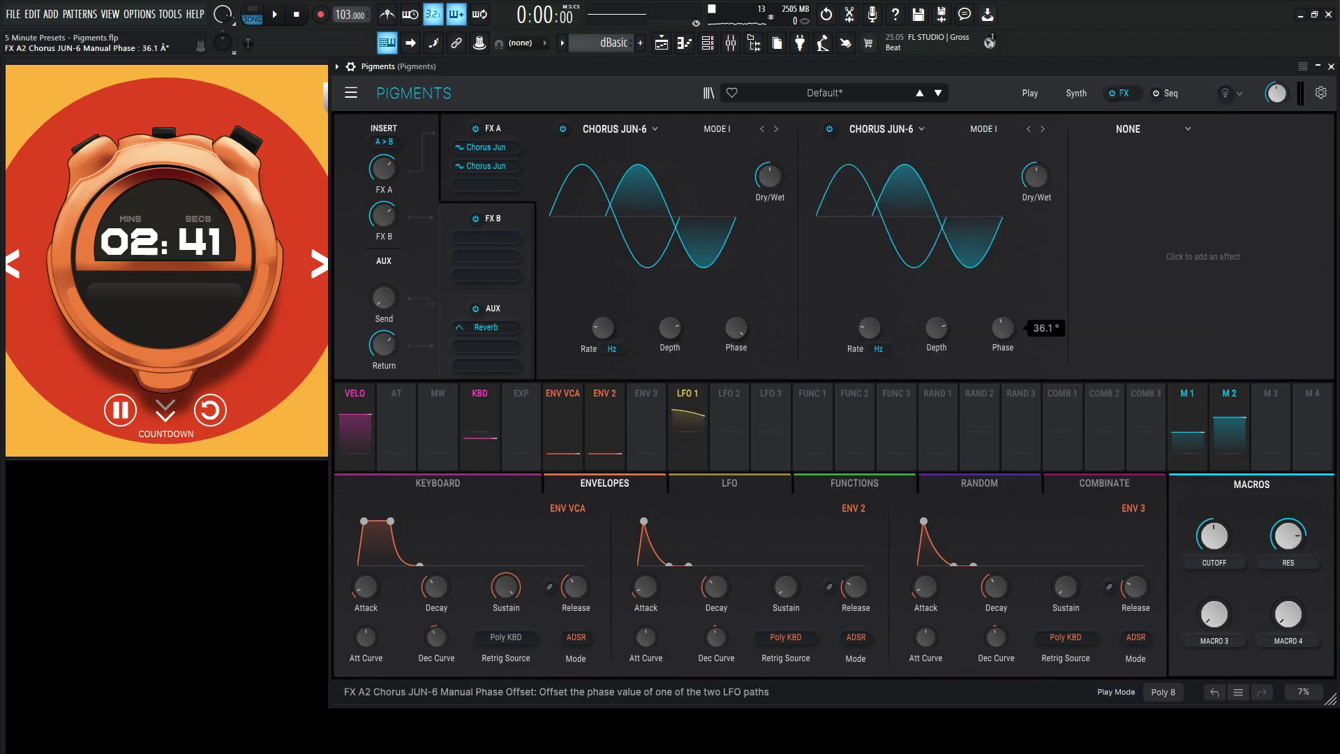
drag(1002, 327, 1003, 343)
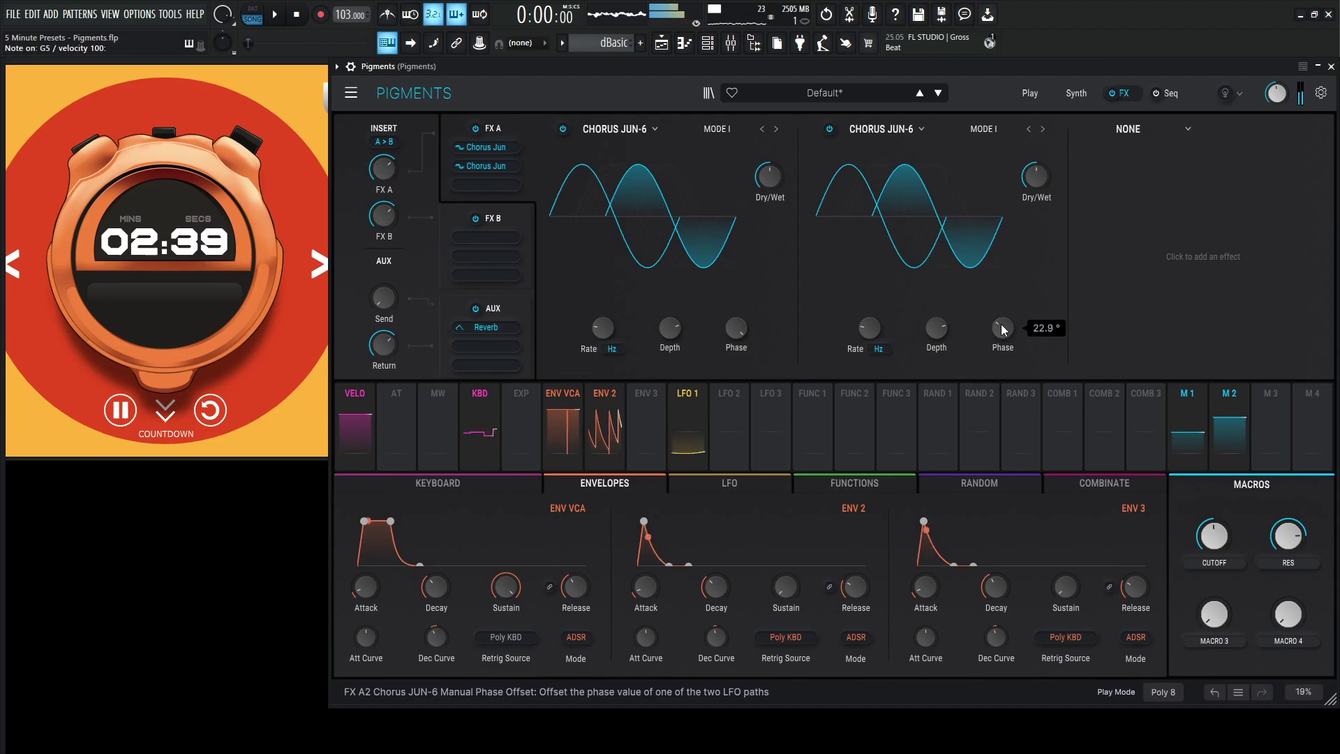
- Set the instrument's master volume to -15.2 dB and return to the synth engine view
mouse_move(1277, 93)
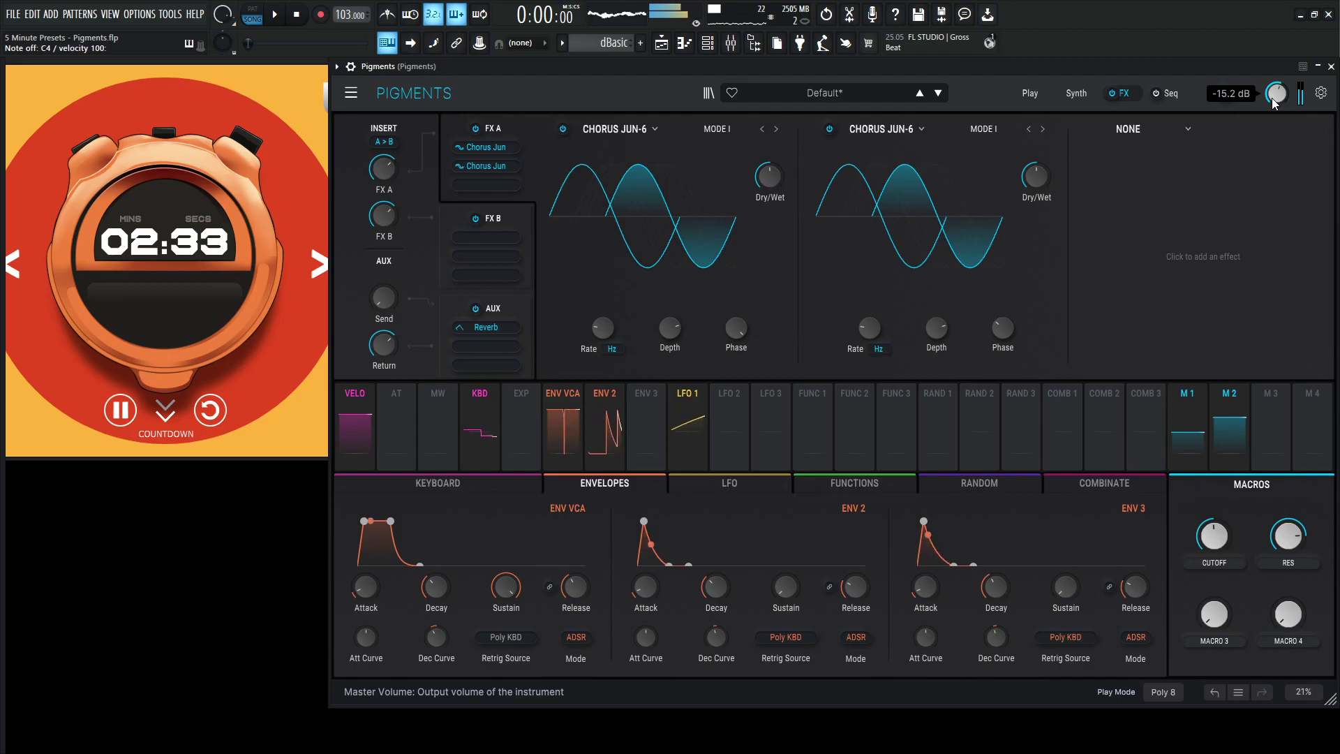
click(1075, 96)
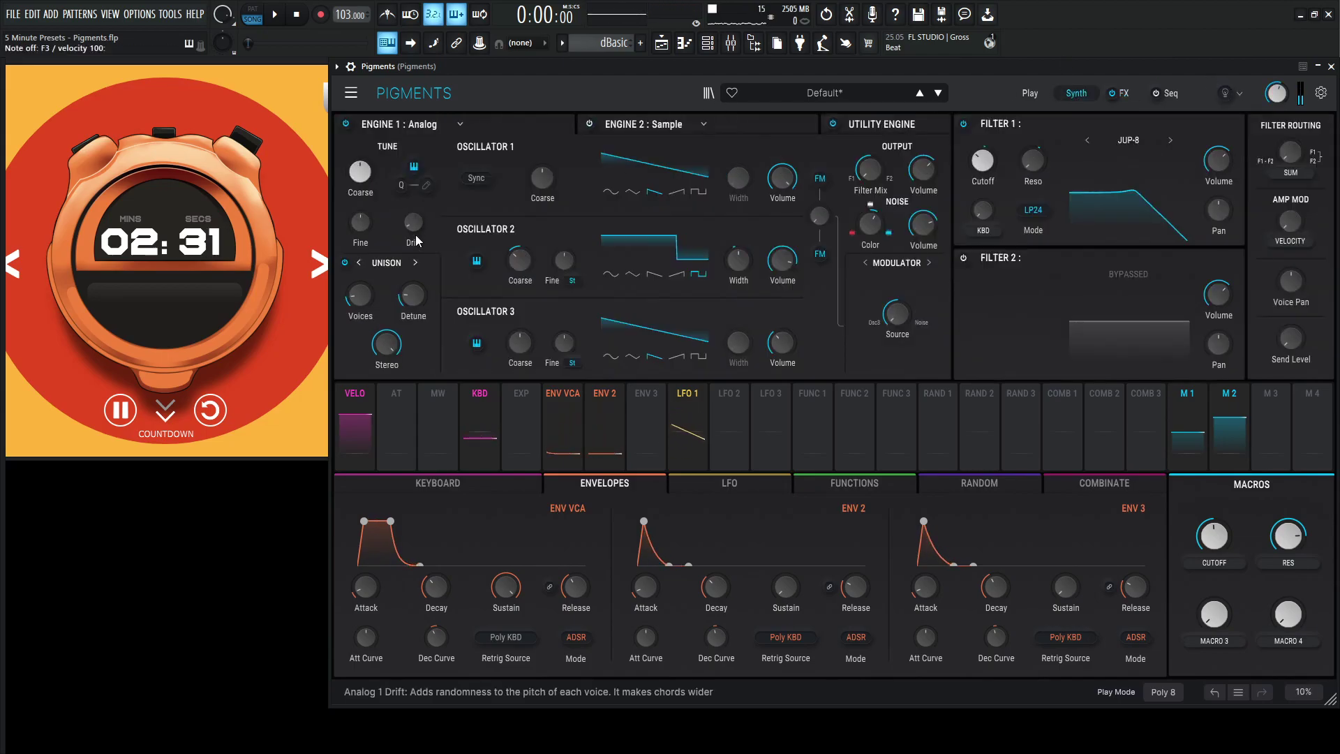
- Set the analog engine's drift to 0.015 and adjust the RES macro
mouse_move(413, 222)
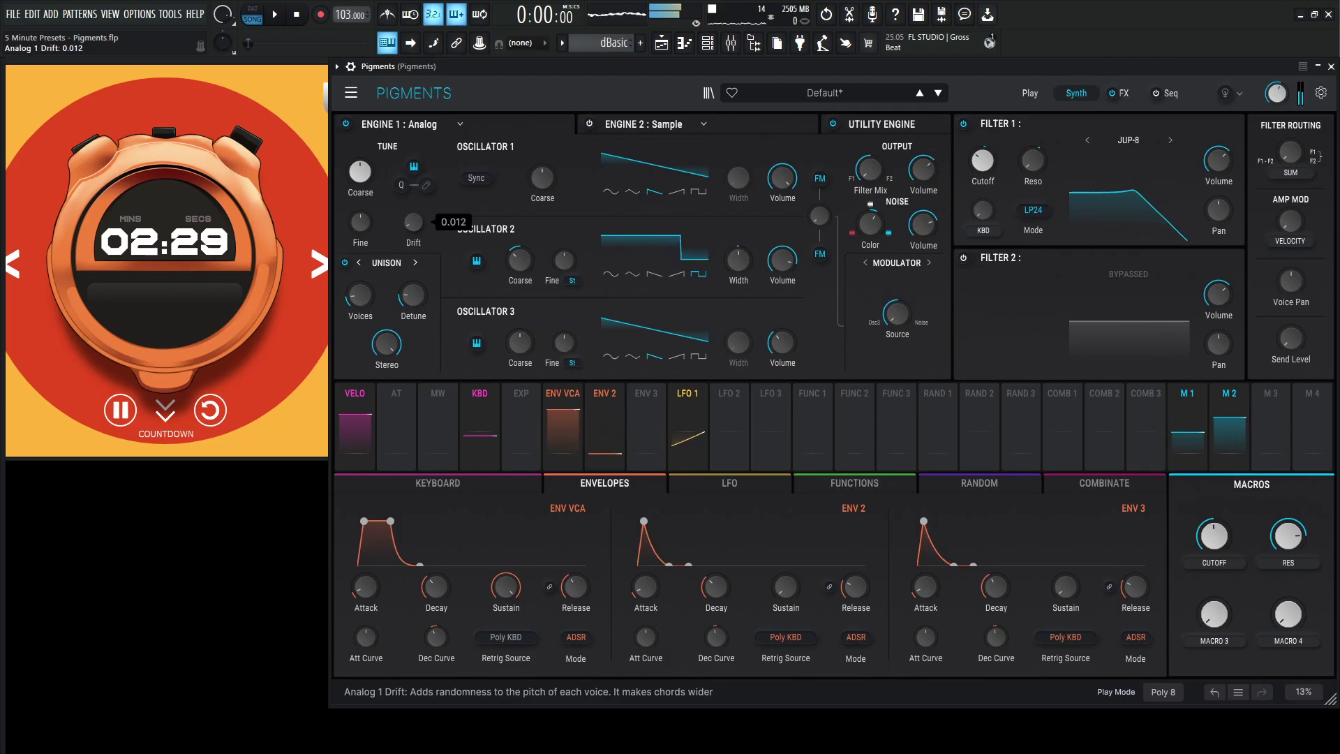
drag(411, 224, 411, 222)
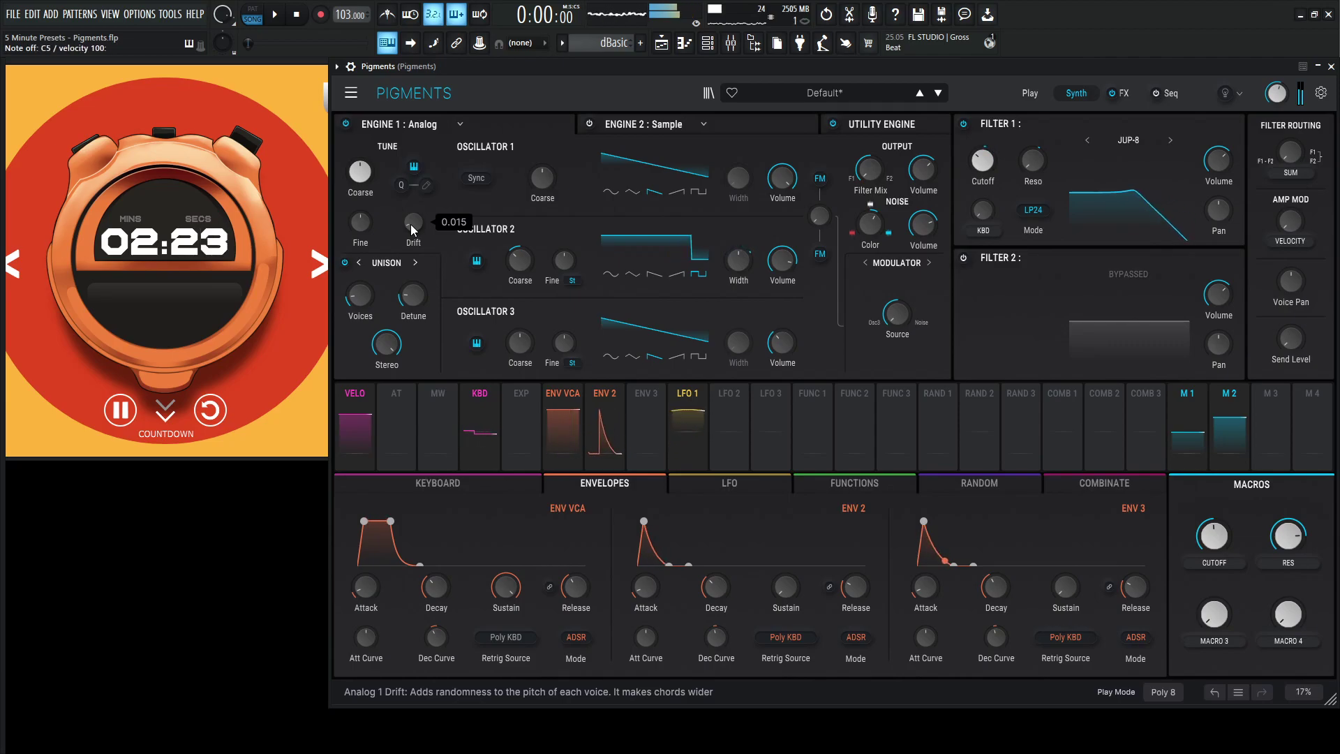
drag(1284, 537, 1284, 530)
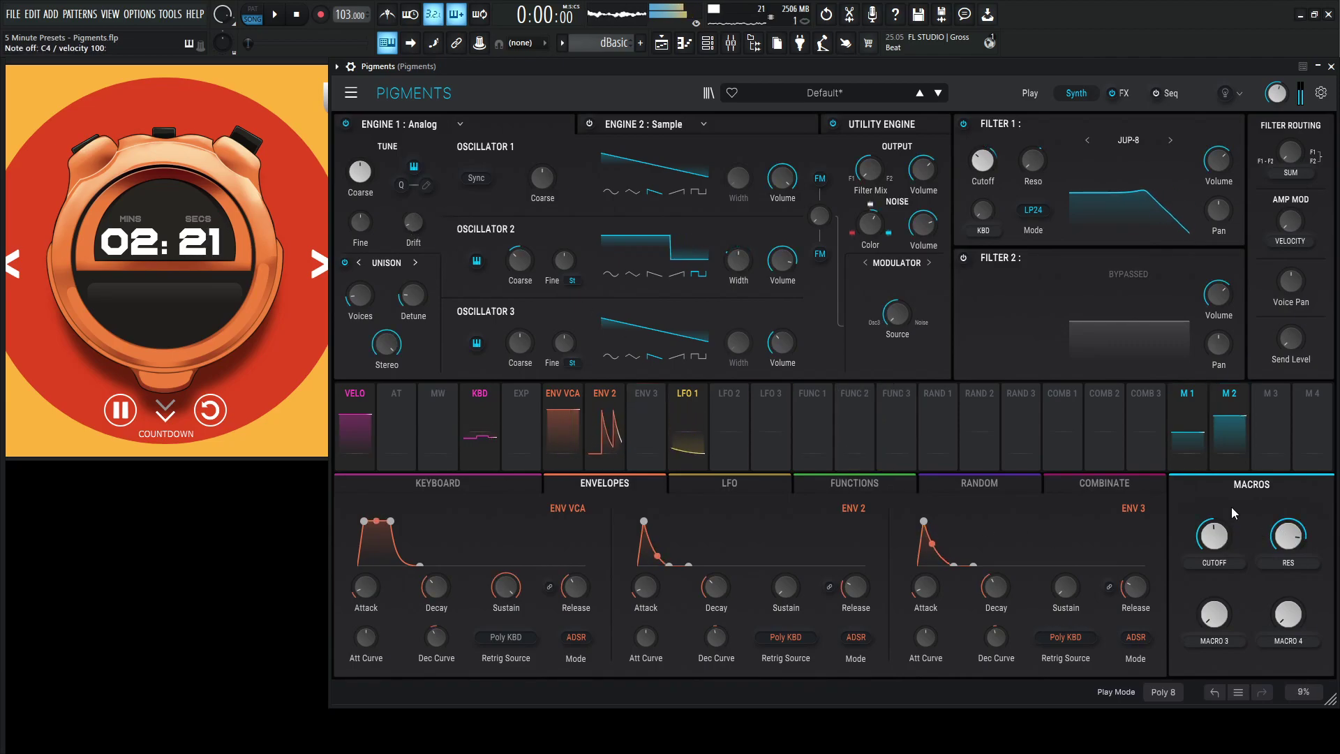
- Adjust the dry/wet mix of the two FX A choruses, with the second at 30%, and return to the synth engine view
click(1119, 93)
drag(769, 175, 769, 176)
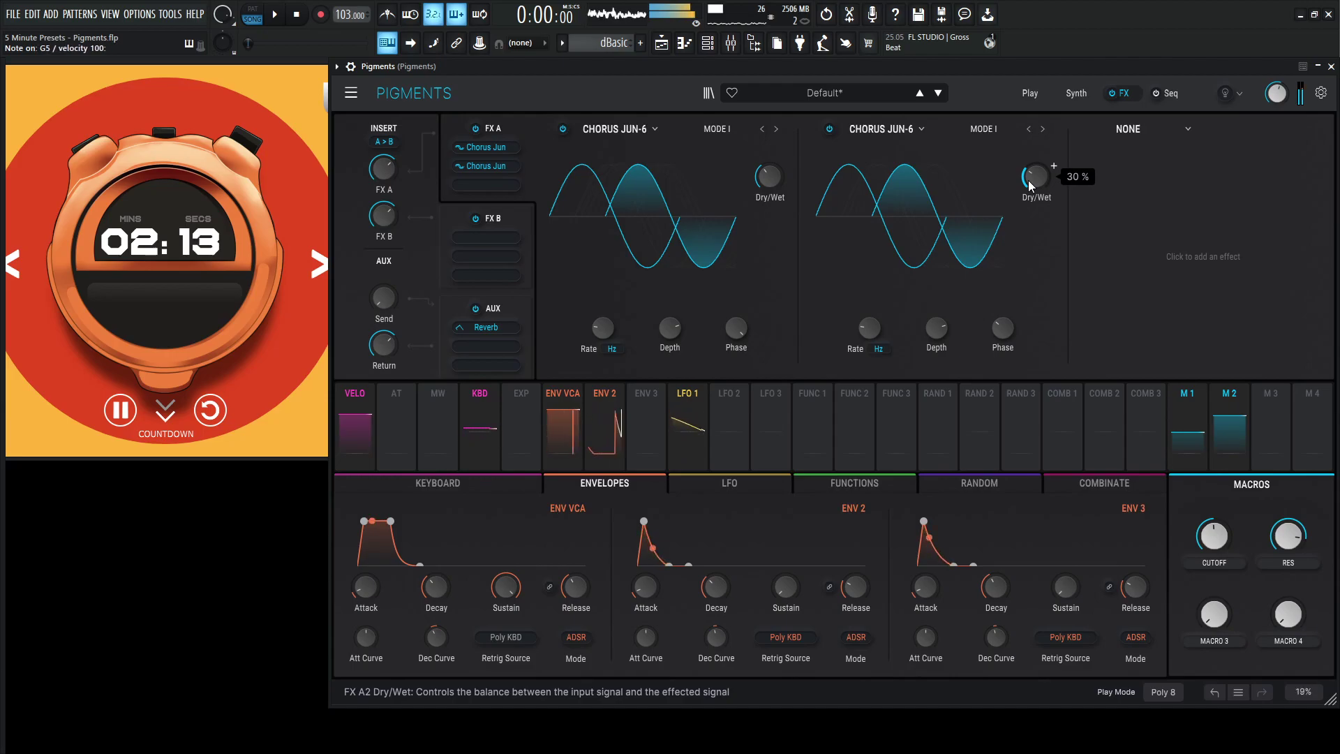
click(1079, 94)
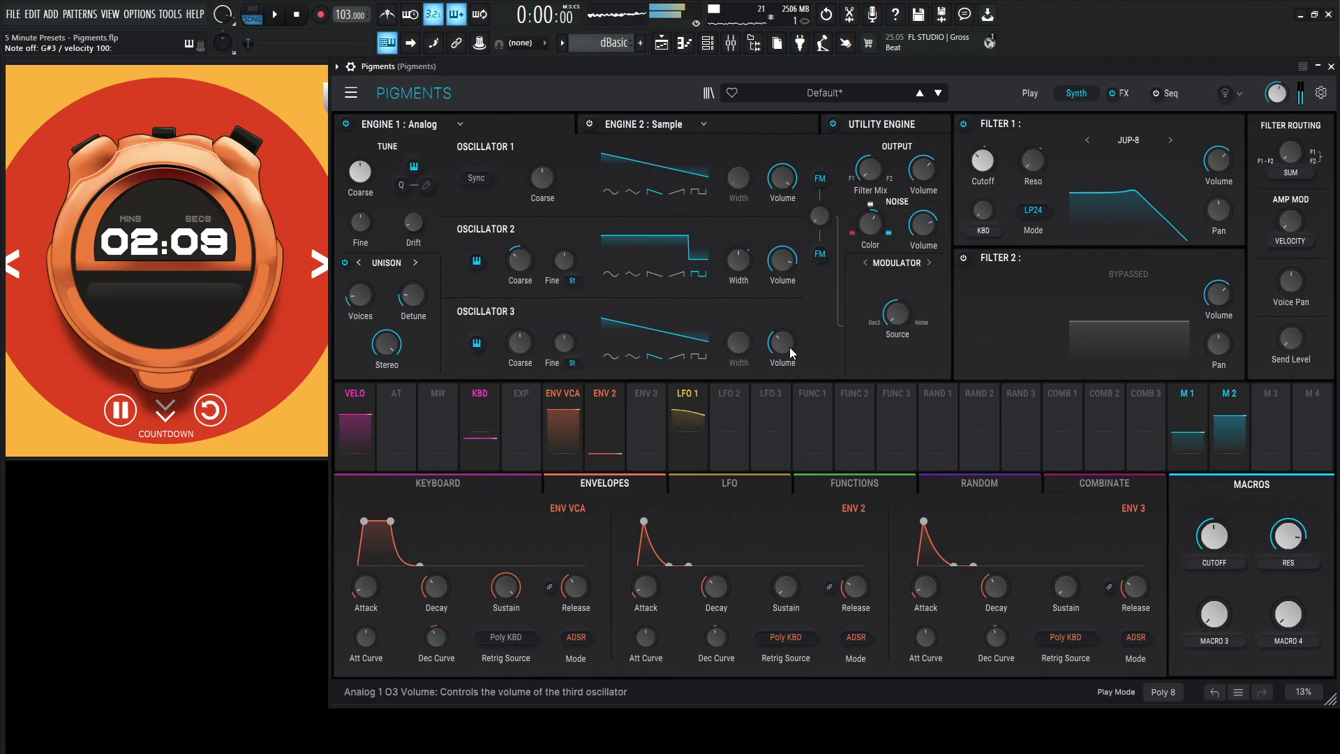
mouse_move(786, 345)
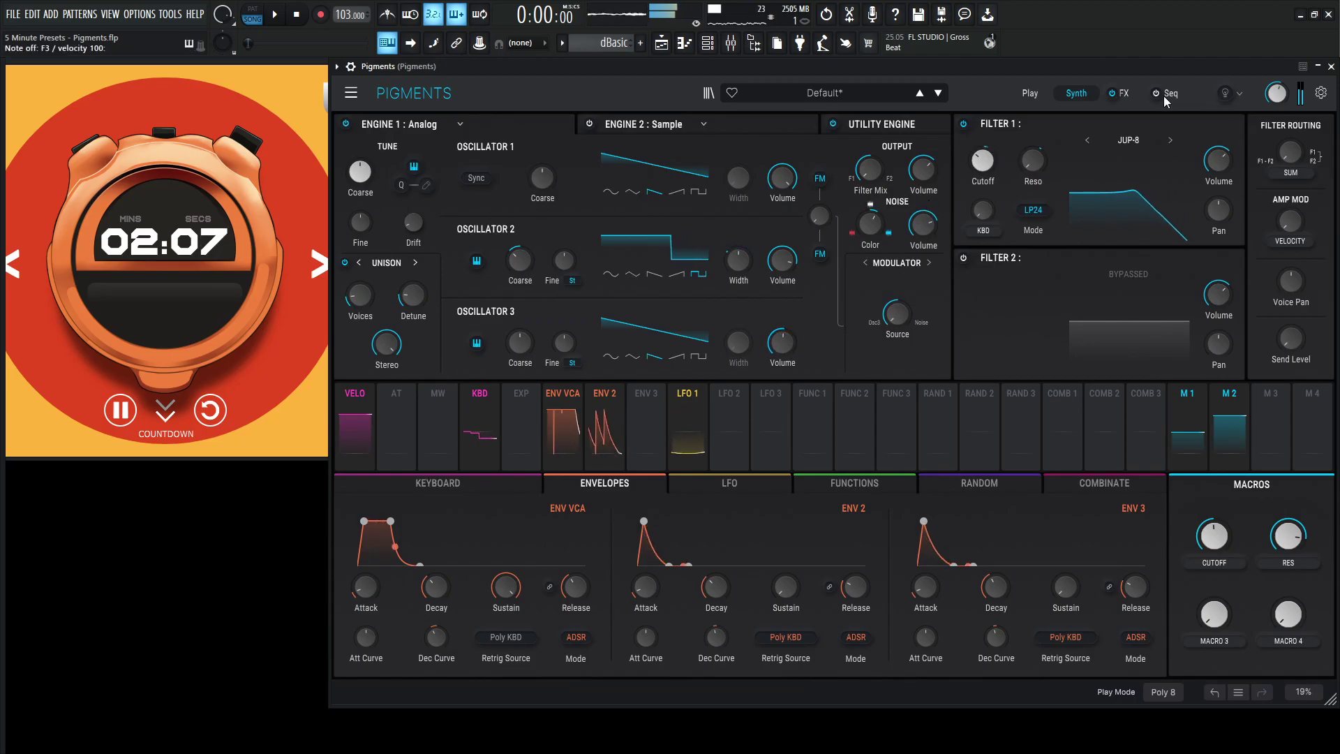
- Add a Param EQ to the third FX A slot and use its Peak 1 band to make a slight low-mid cut
click(1120, 93)
click(1146, 132)
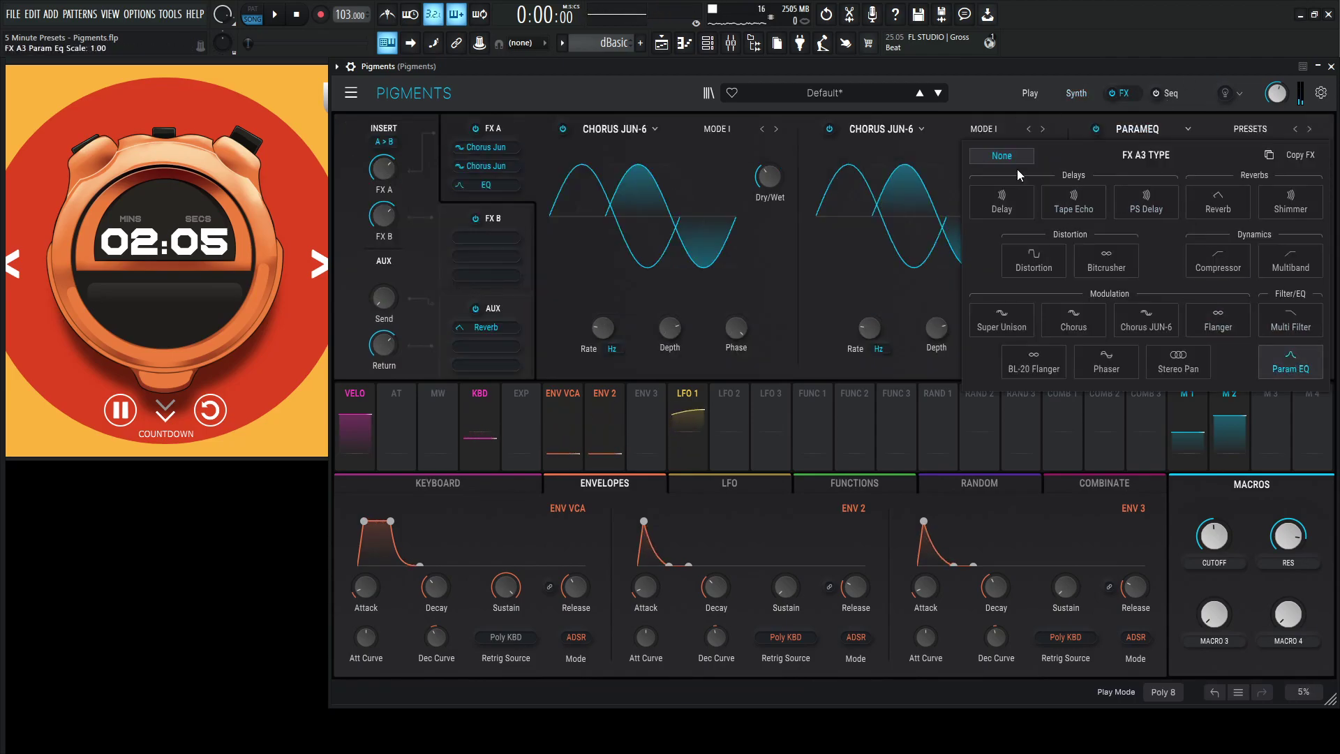
drag(1202, 216, 1158, 144)
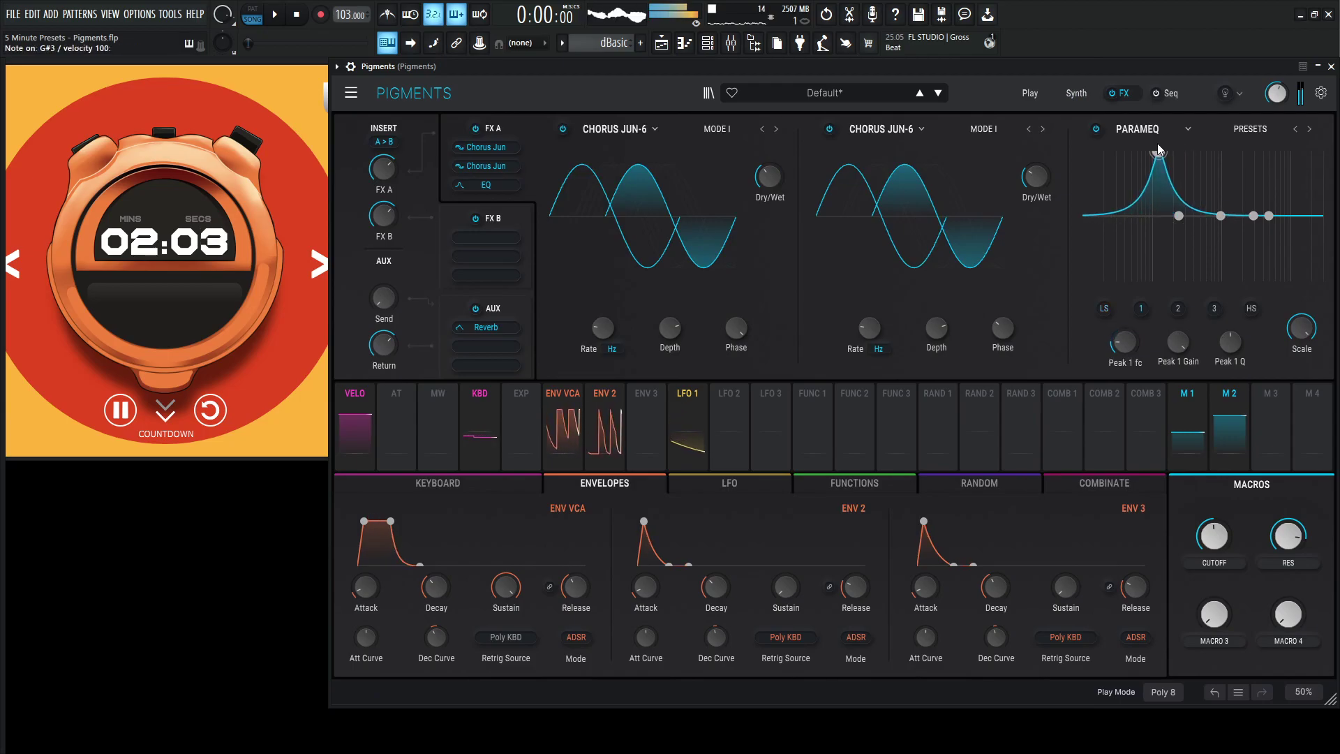
scroll(1158, 144, up, 6)
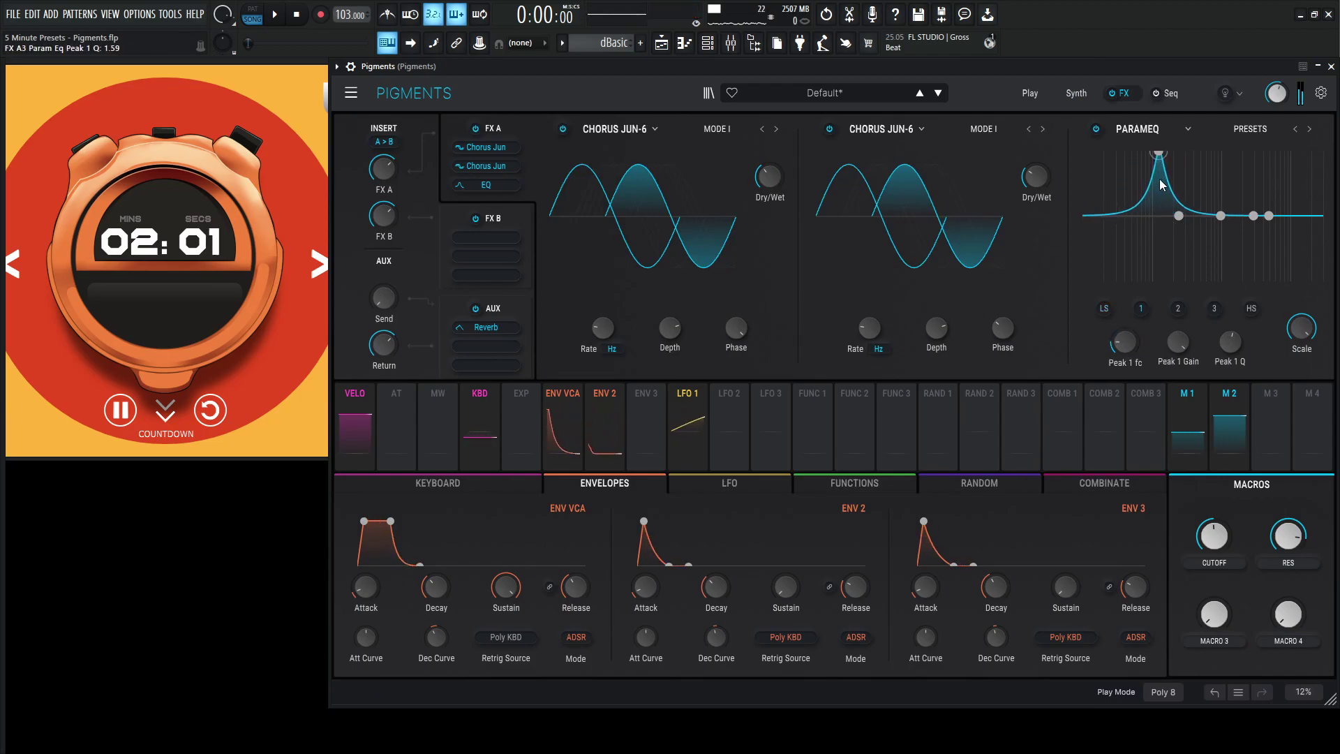
drag(1156, 154, 1167, 157)
drag(1178, 342, 1179, 387)
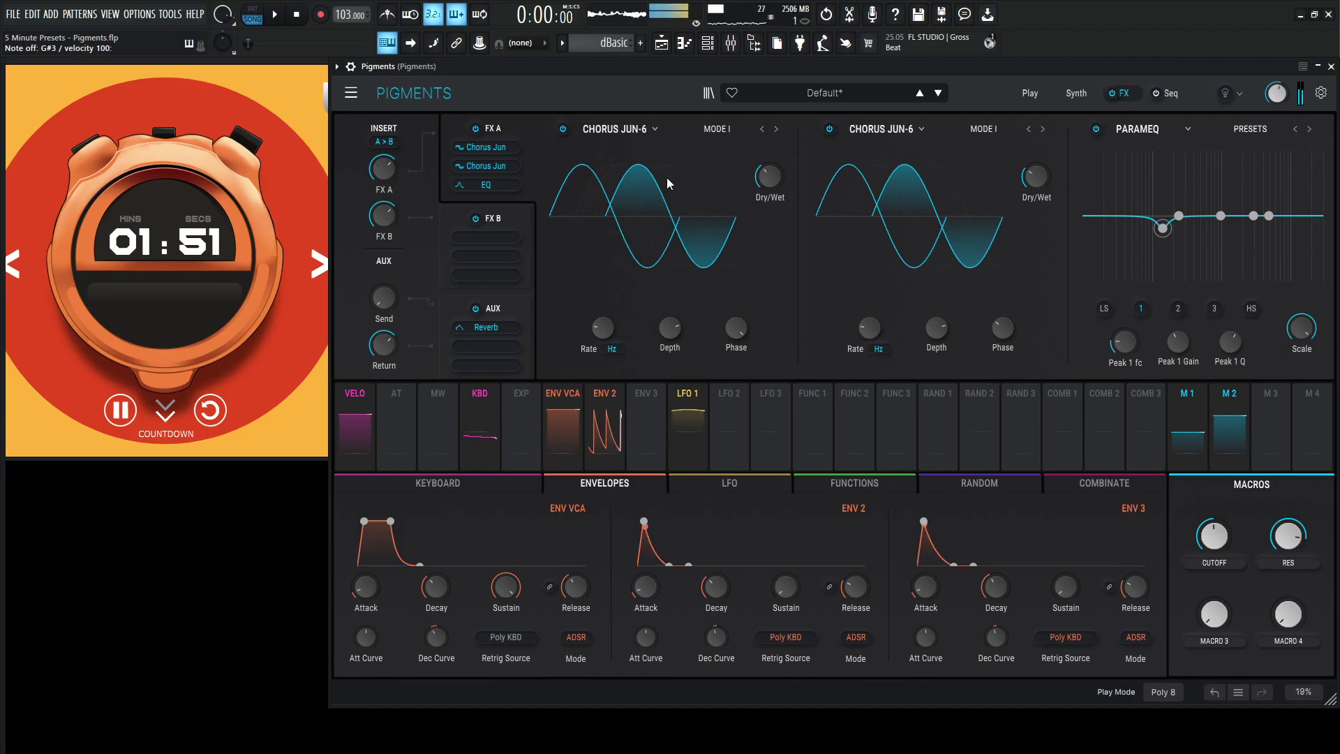
- Add a Delay to the first FX B slot, shorten its time and raise its high-pass frequency
click(519, 220)
click(601, 129)
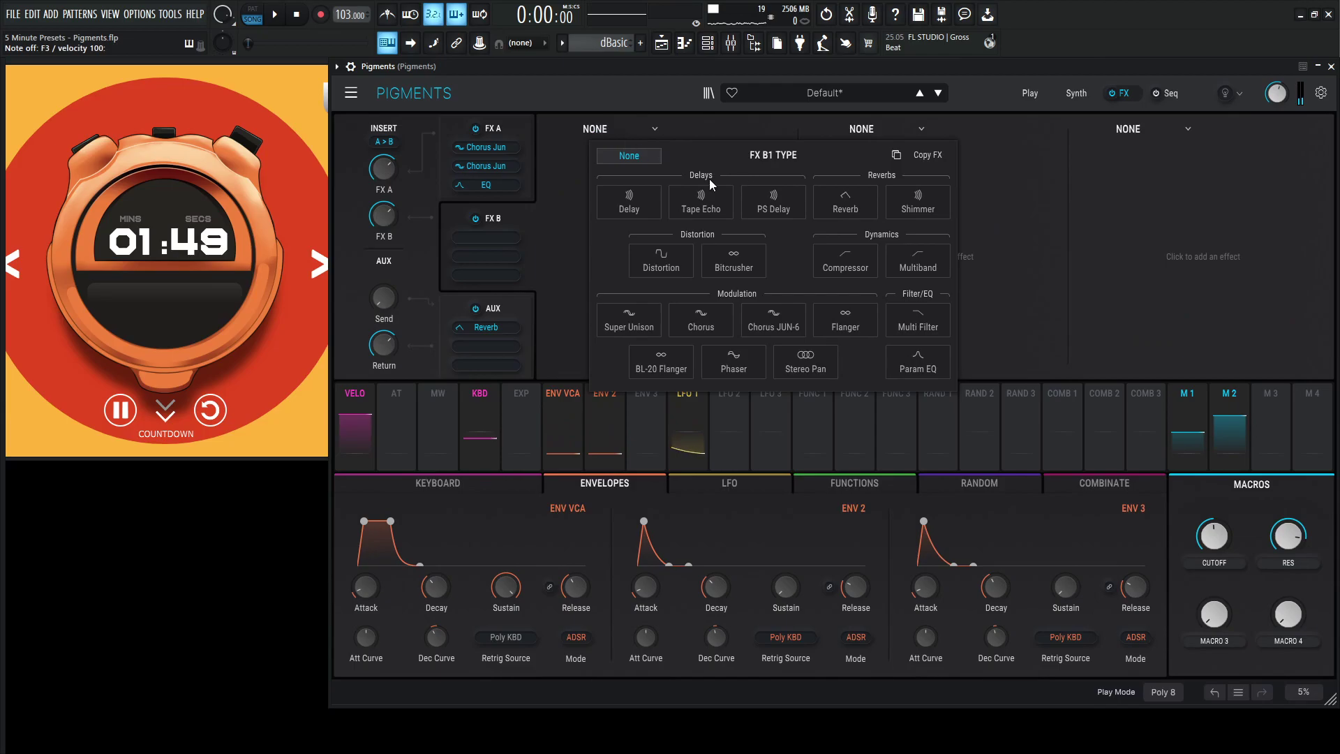
click(649, 200)
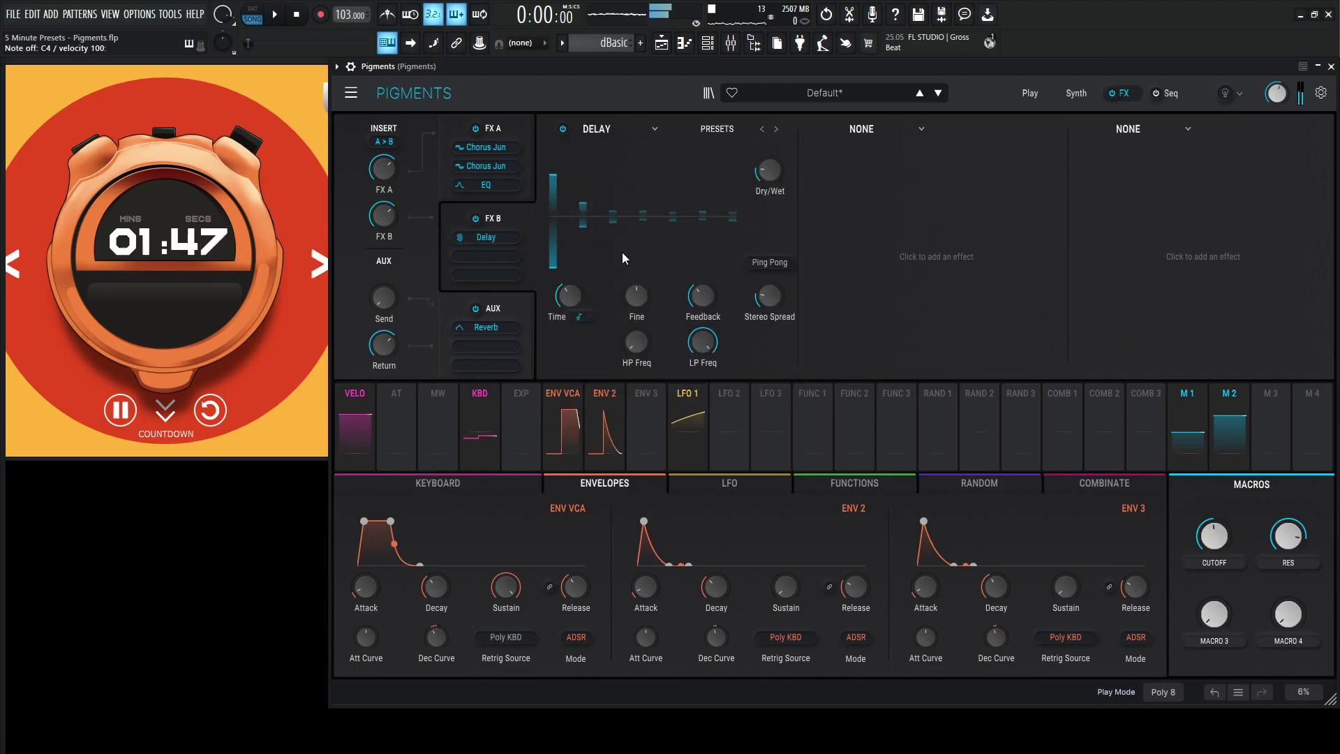
drag(555, 299, 556, 310)
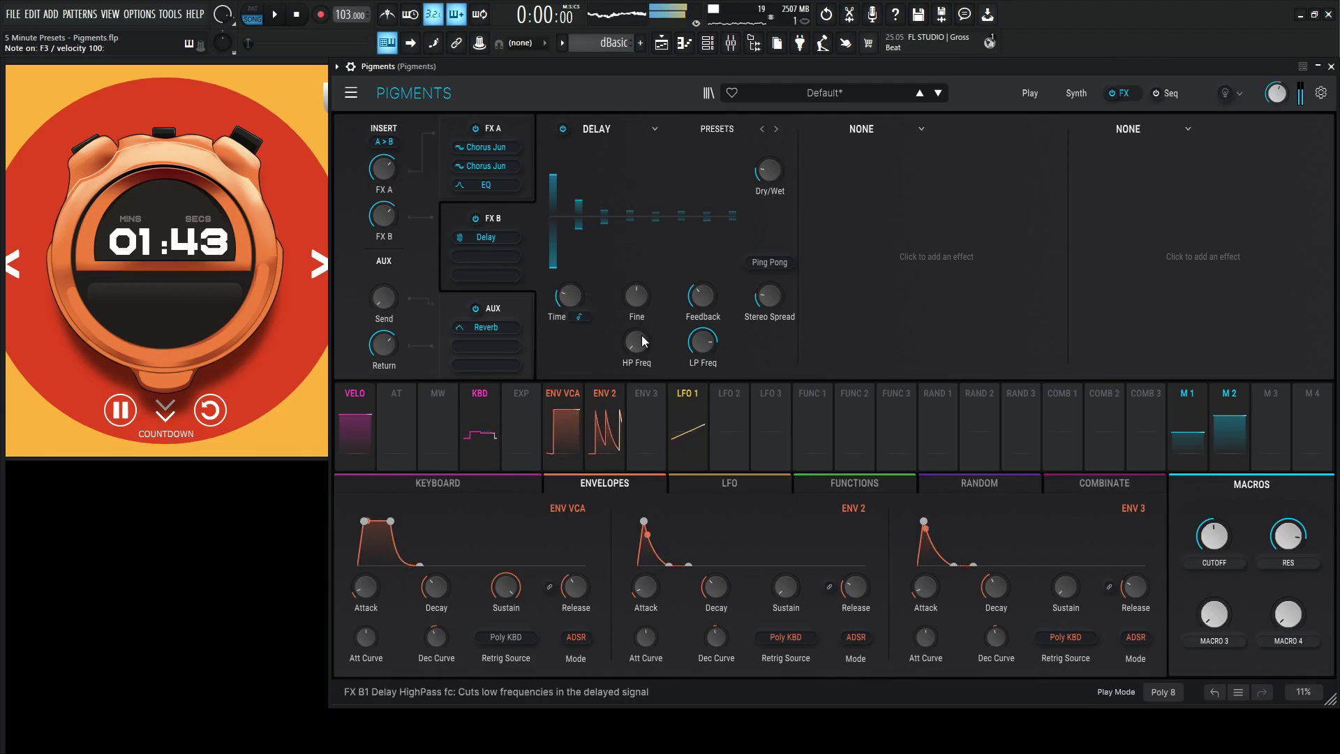
drag(642, 340, 654, 331)
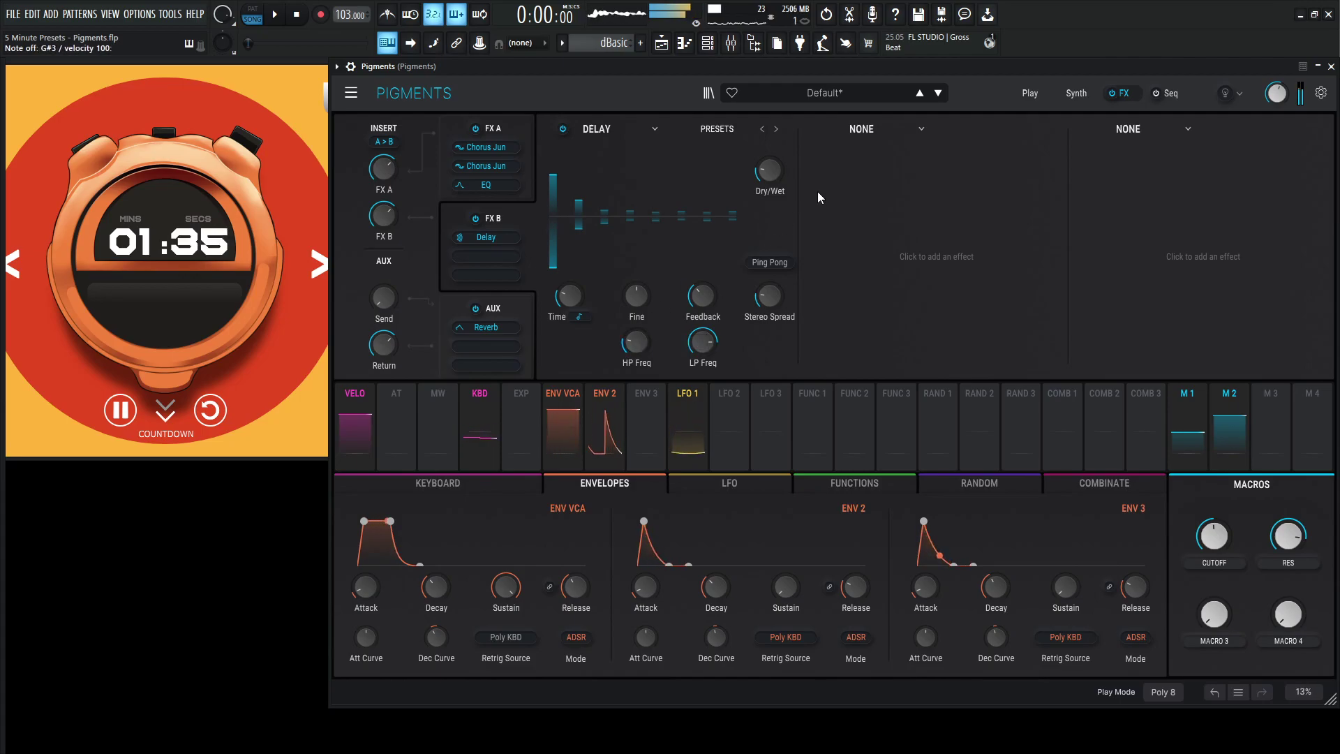
- Add a Reverb to the second FX B slot and lower its low-pass frequency
click(869, 131)
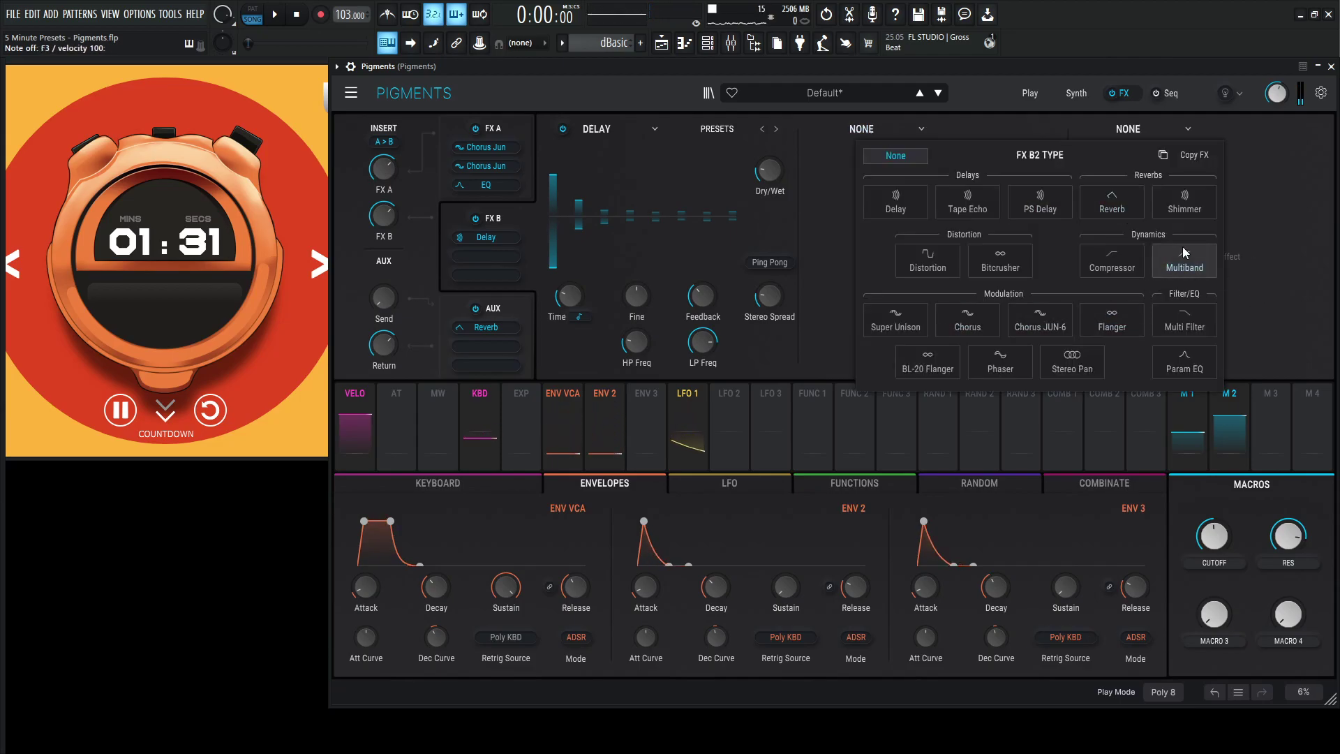
click(1112, 202)
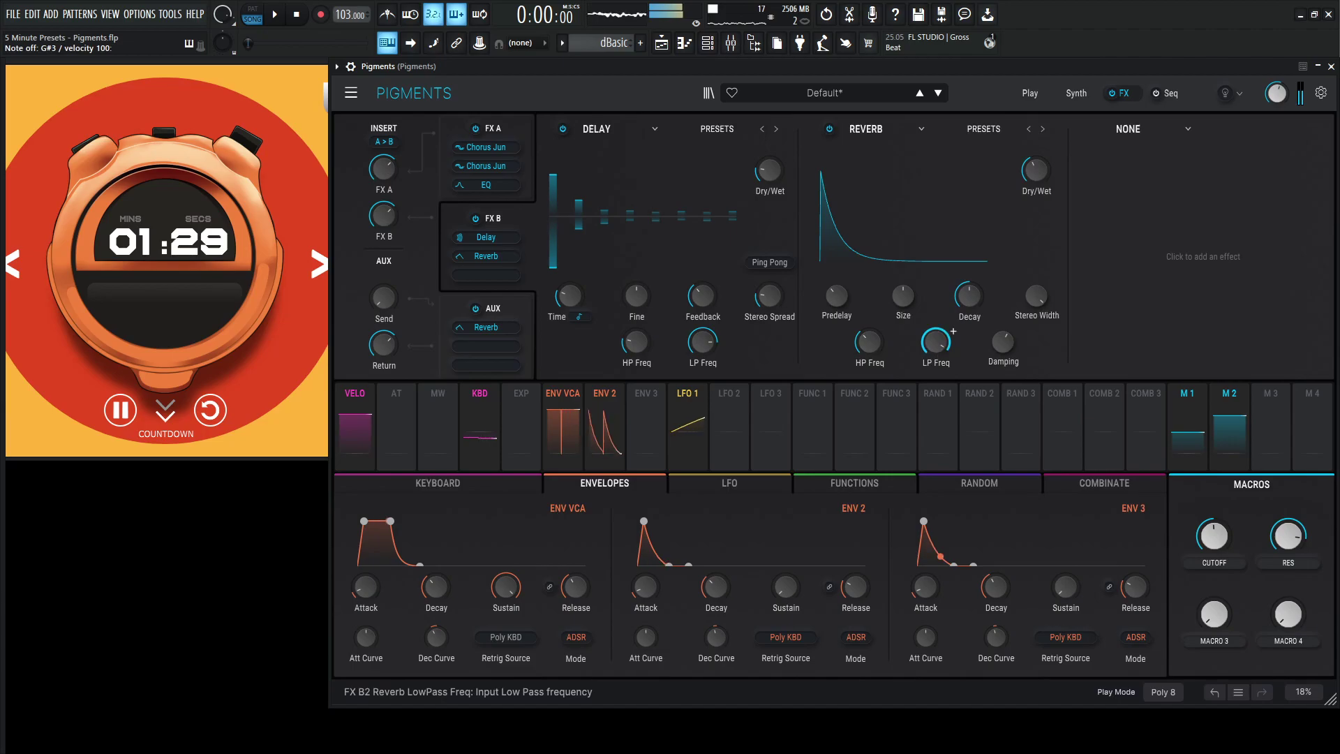
drag(935, 343, 936, 359)
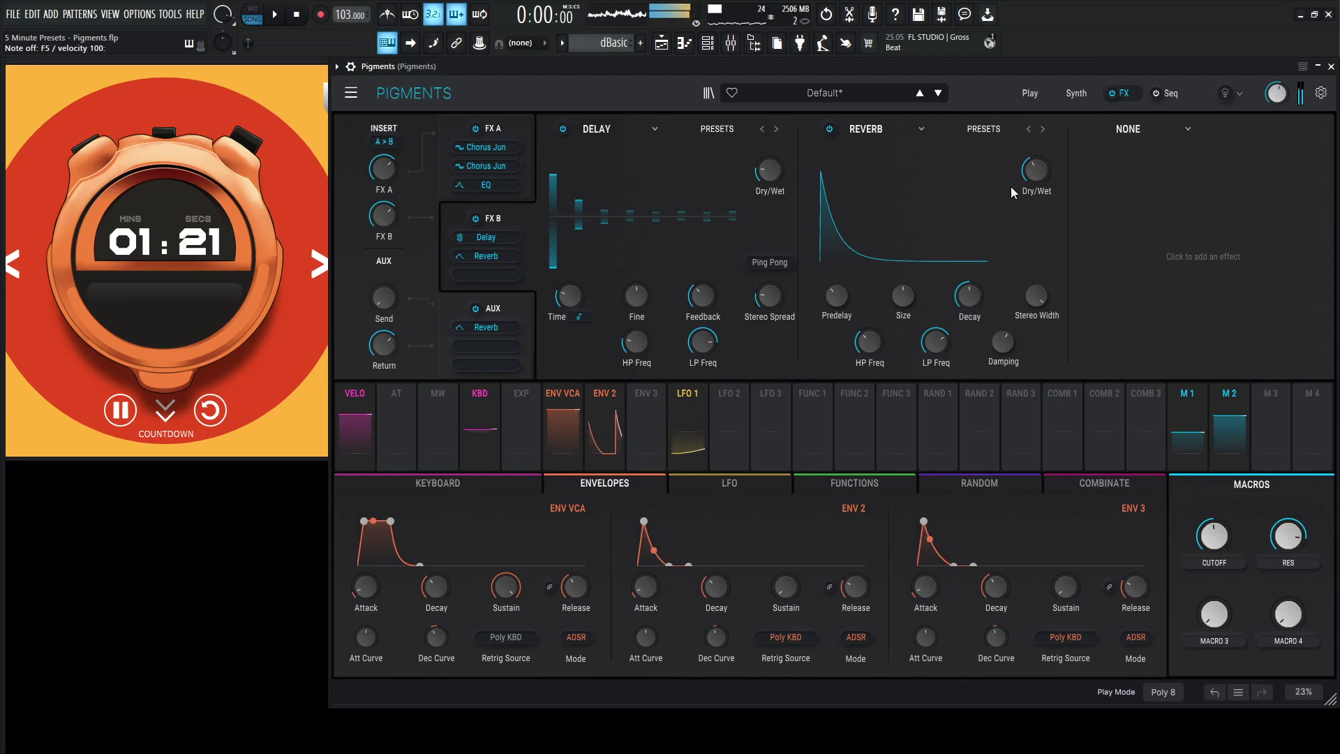
- Audition other Filter 1 models, settle on MS-20, and lower the instrument's master volume
click(1076, 94)
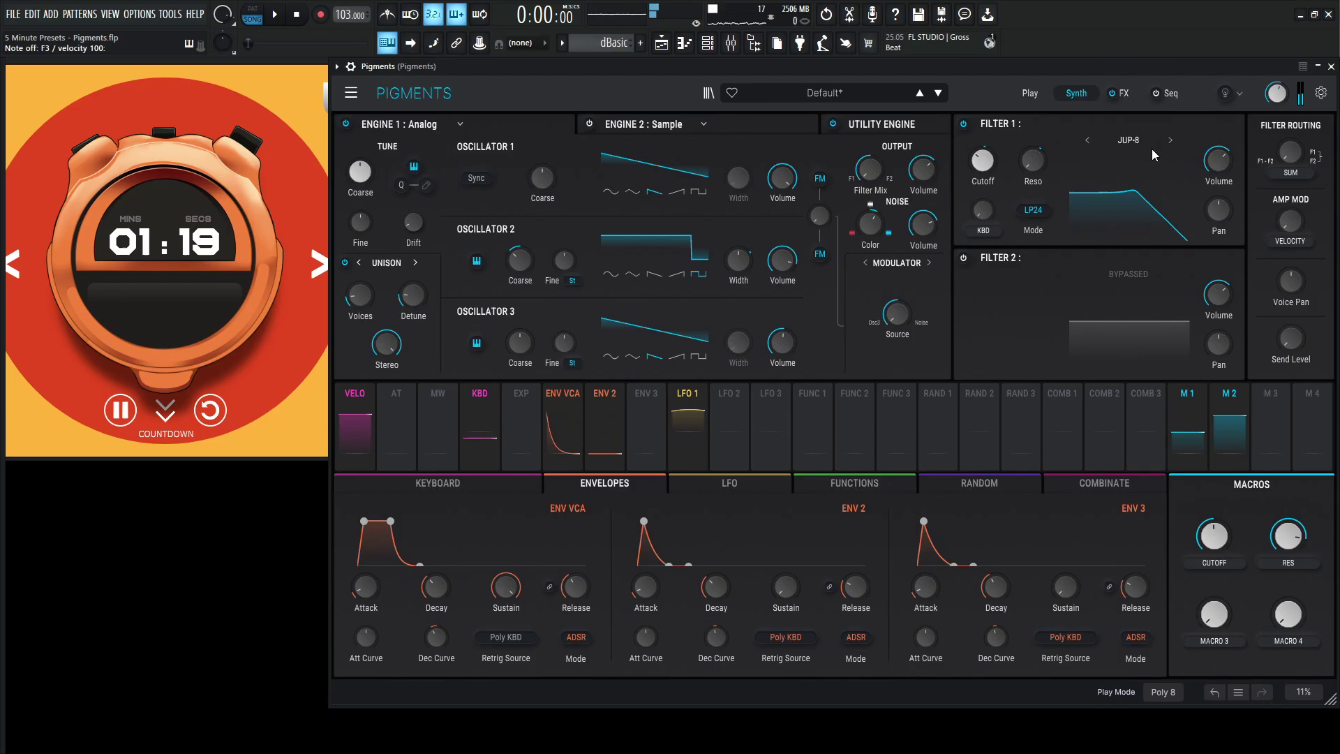
click(1171, 140)
click(1171, 140)
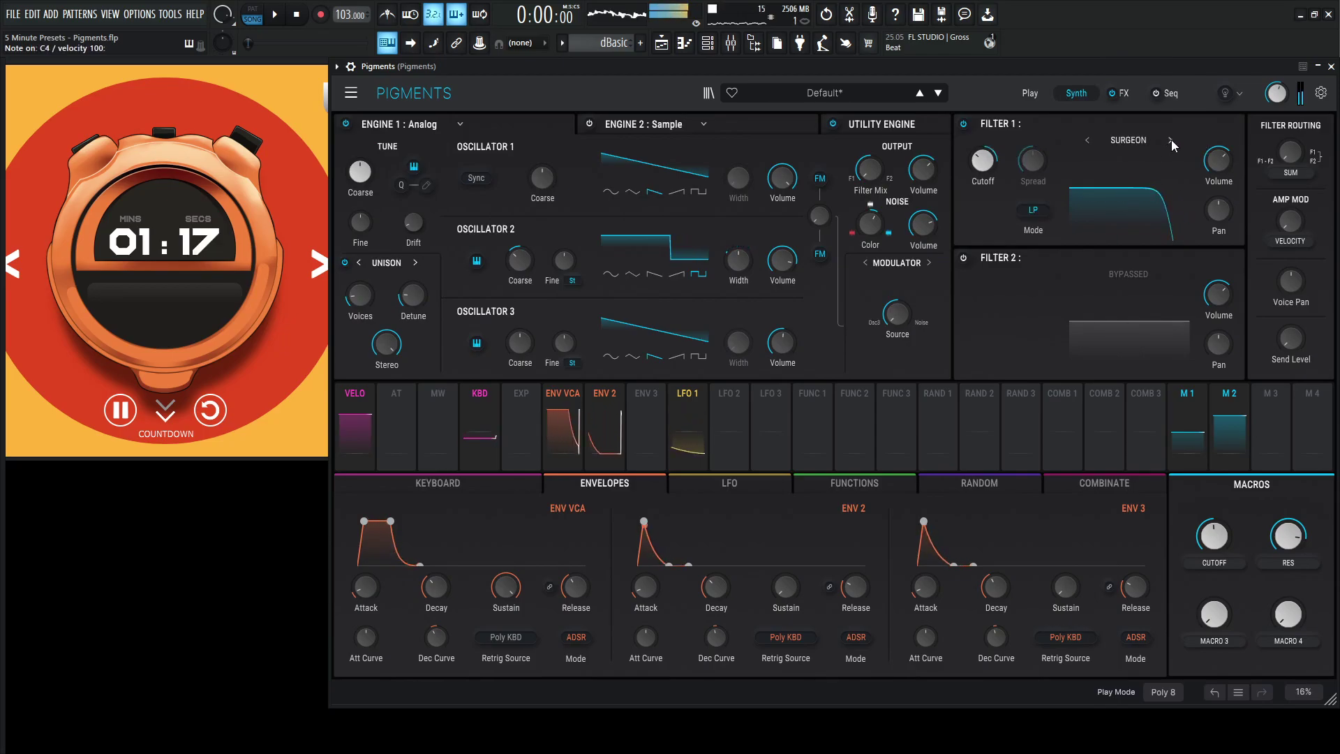
click(1087, 141)
click(1087, 141)
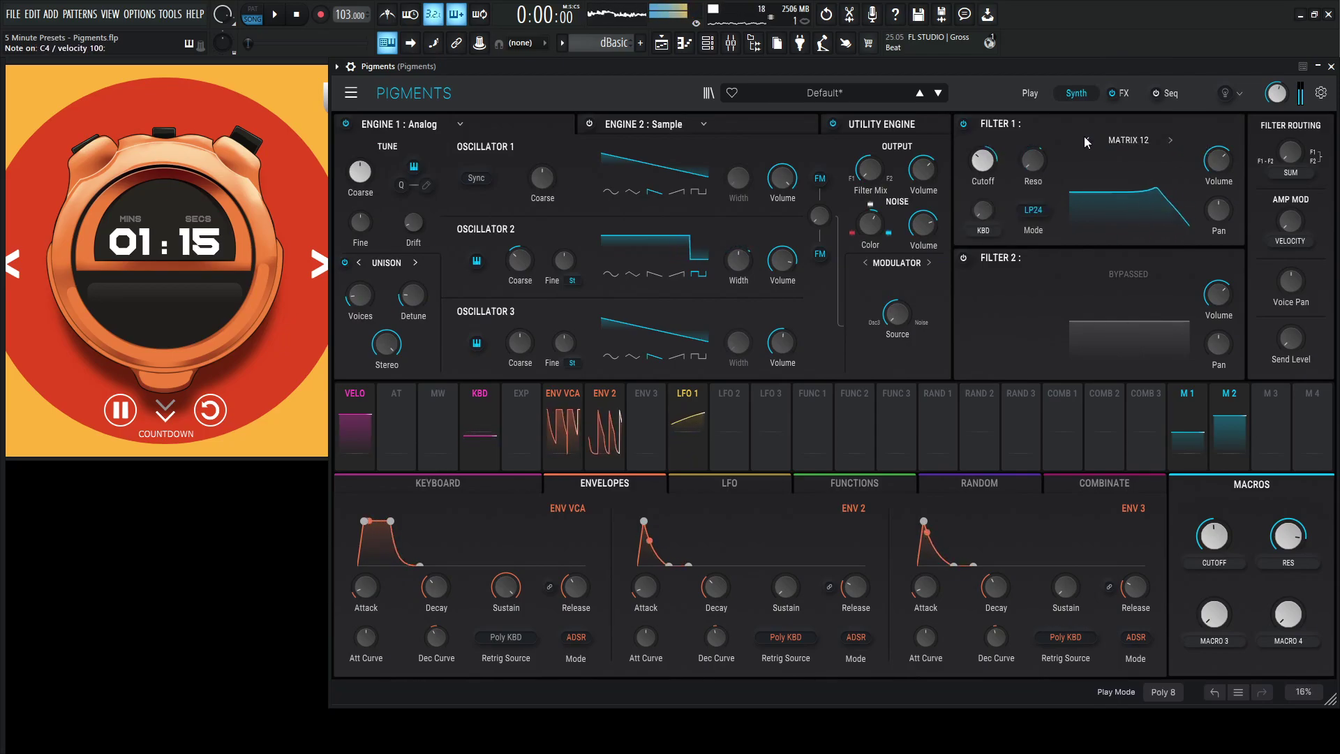
click(1087, 141)
click(1087, 141)
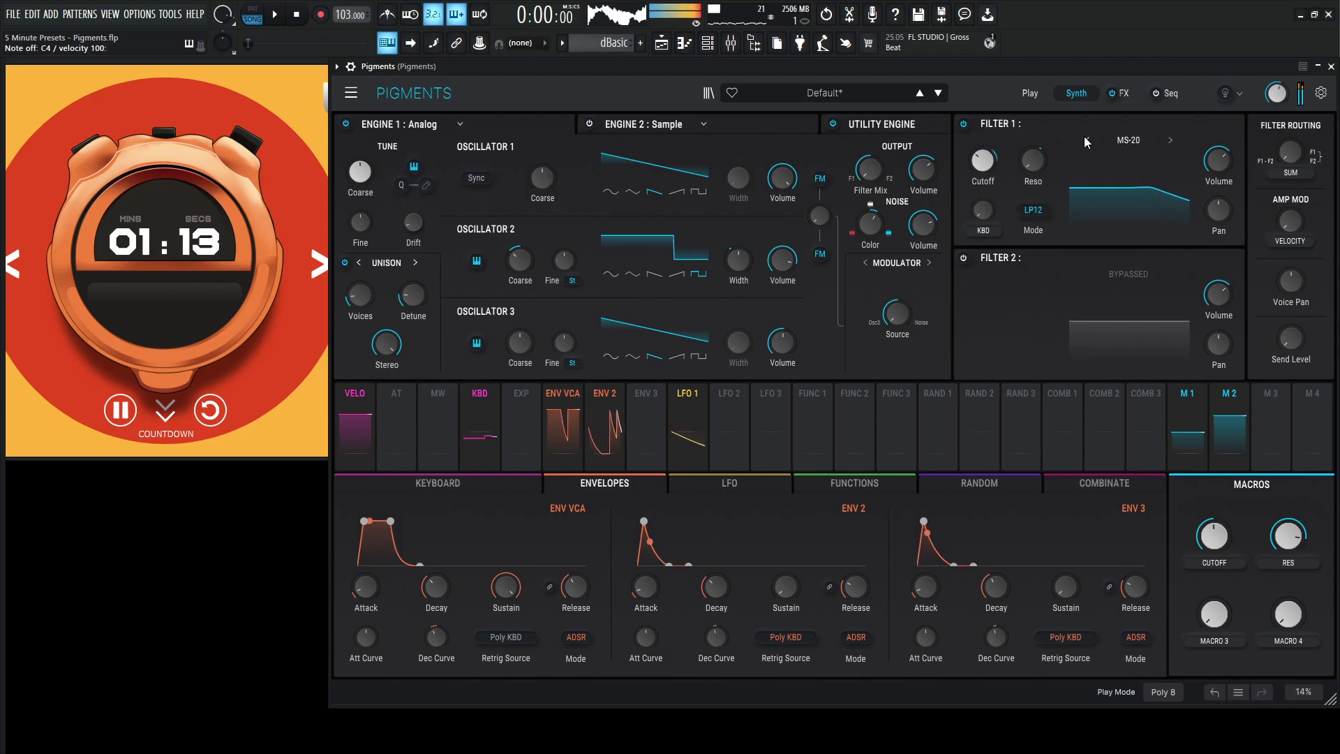
drag(1277, 93, 1277, 115)
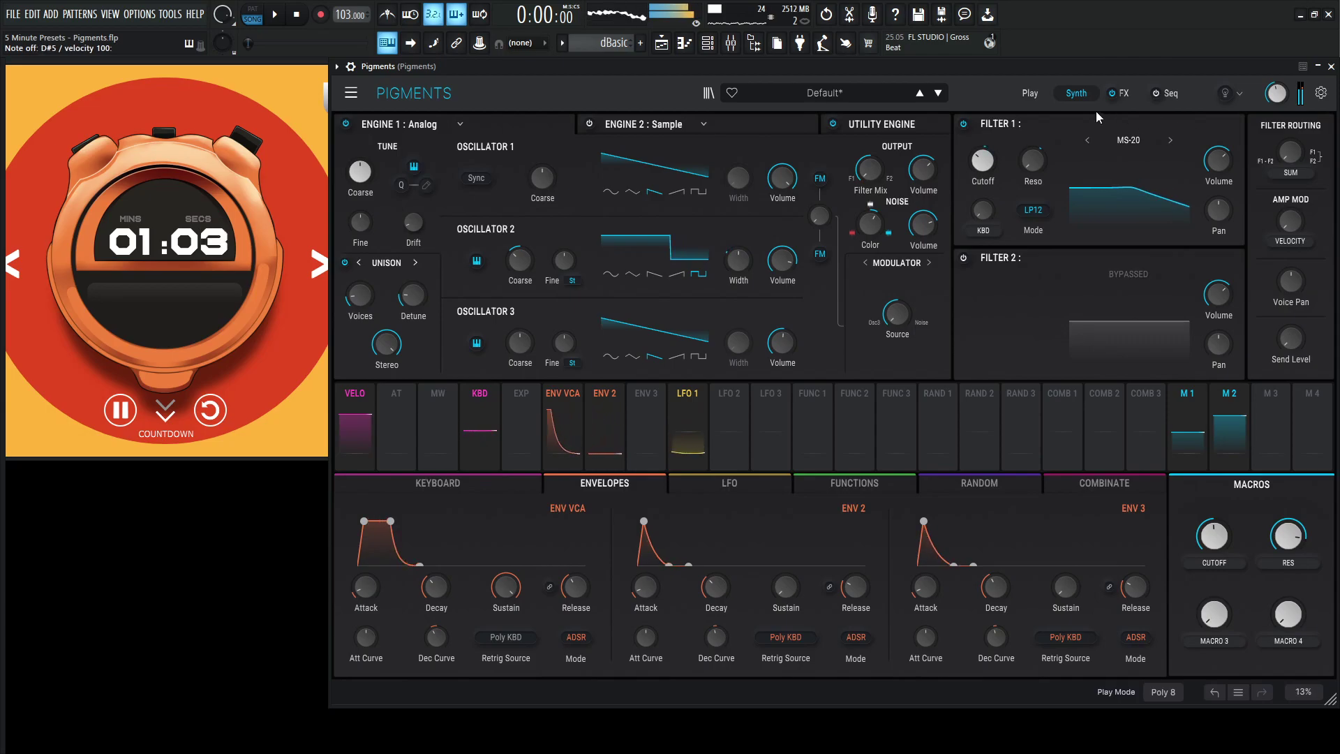
- Compare the JUP-8 model with MS-20 in Filter 1, finishing on MS-20
click(1128, 139)
click(1021, 243)
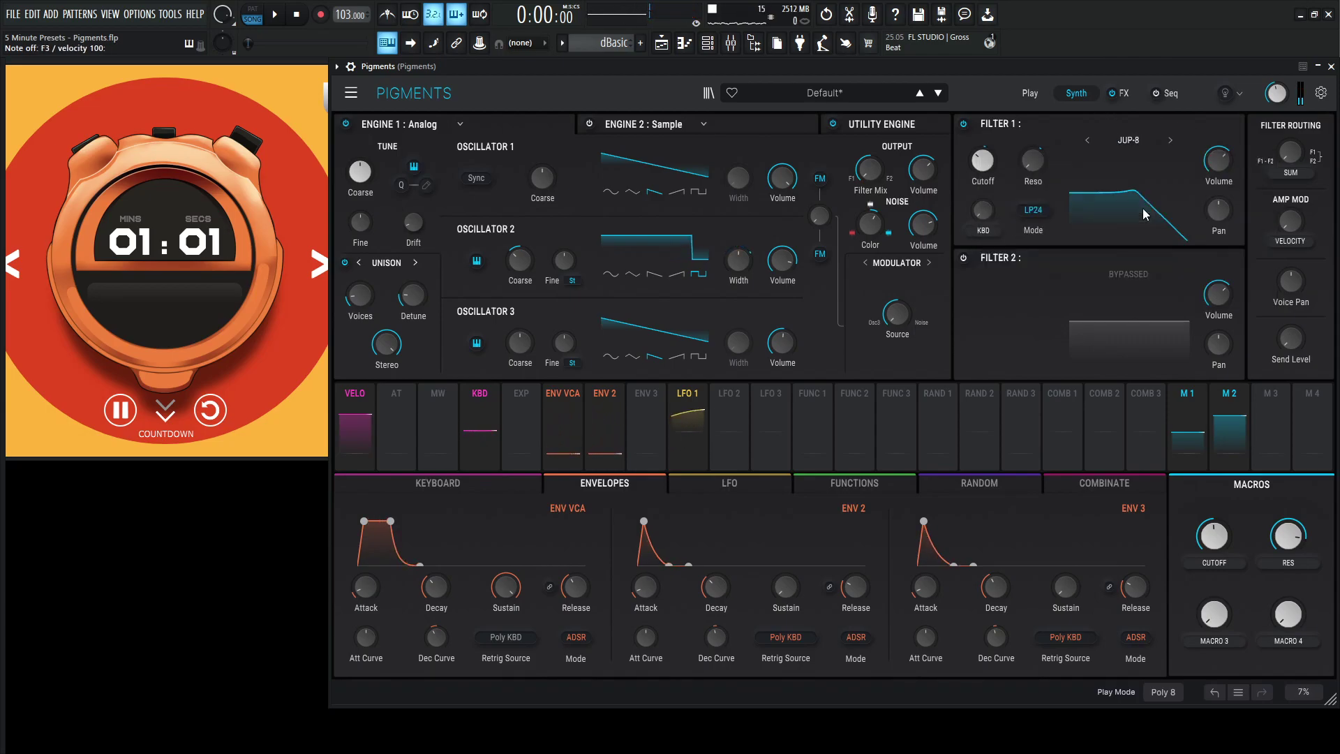
click(1135, 142)
click(1094, 201)
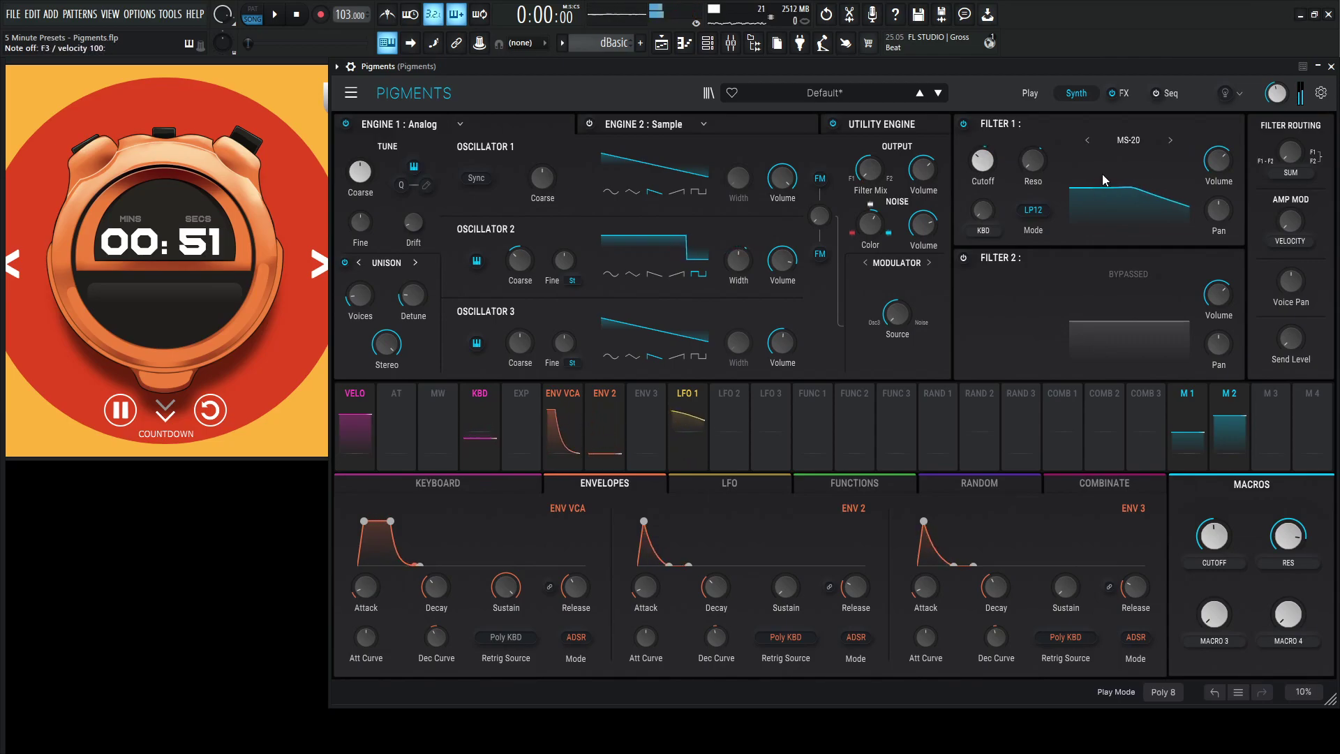
- Shift the FX B delay and reverb down one slot to free the first slot
click(1122, 93)
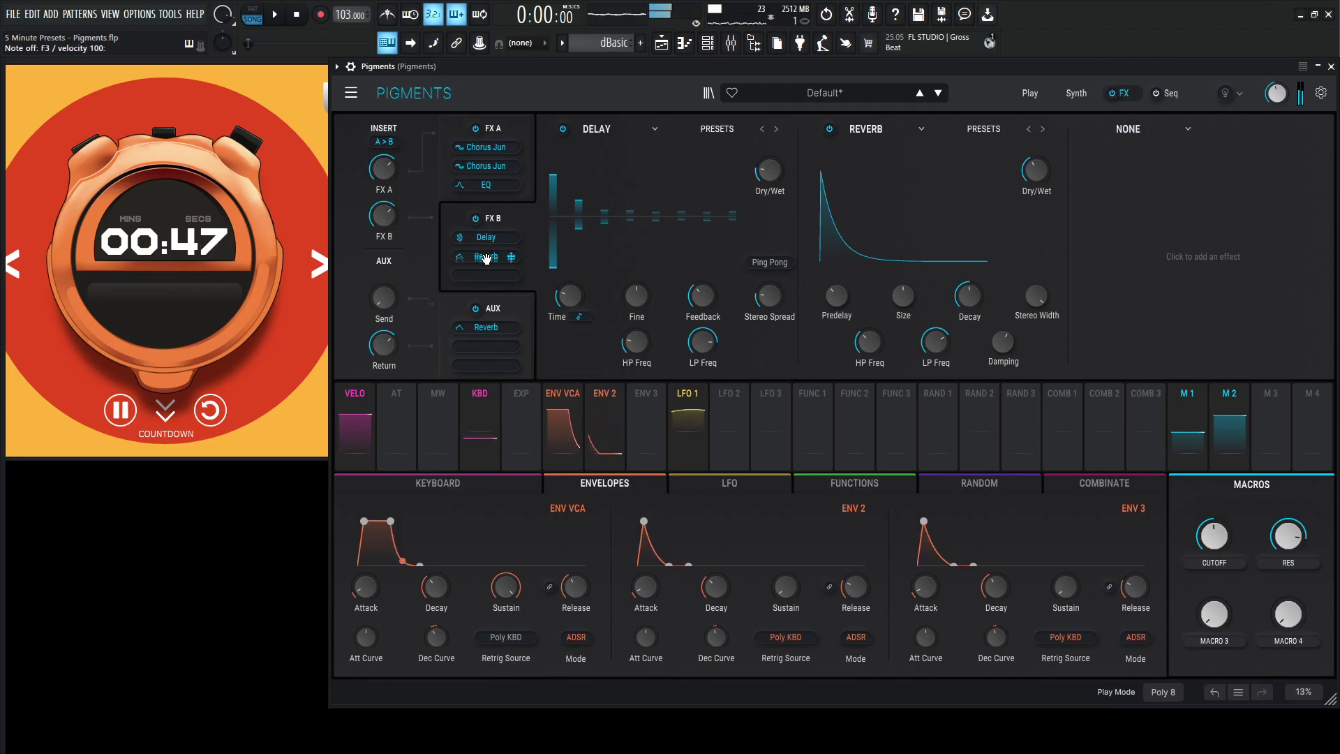
mouse_move(487, 255)
mouse_down()
mouse_move(486, 274)
mouse_move(487, 256)
mouse_up()
- Try a Multiband compressor in the first FX B slot and clear the slot again
click(702, 130)
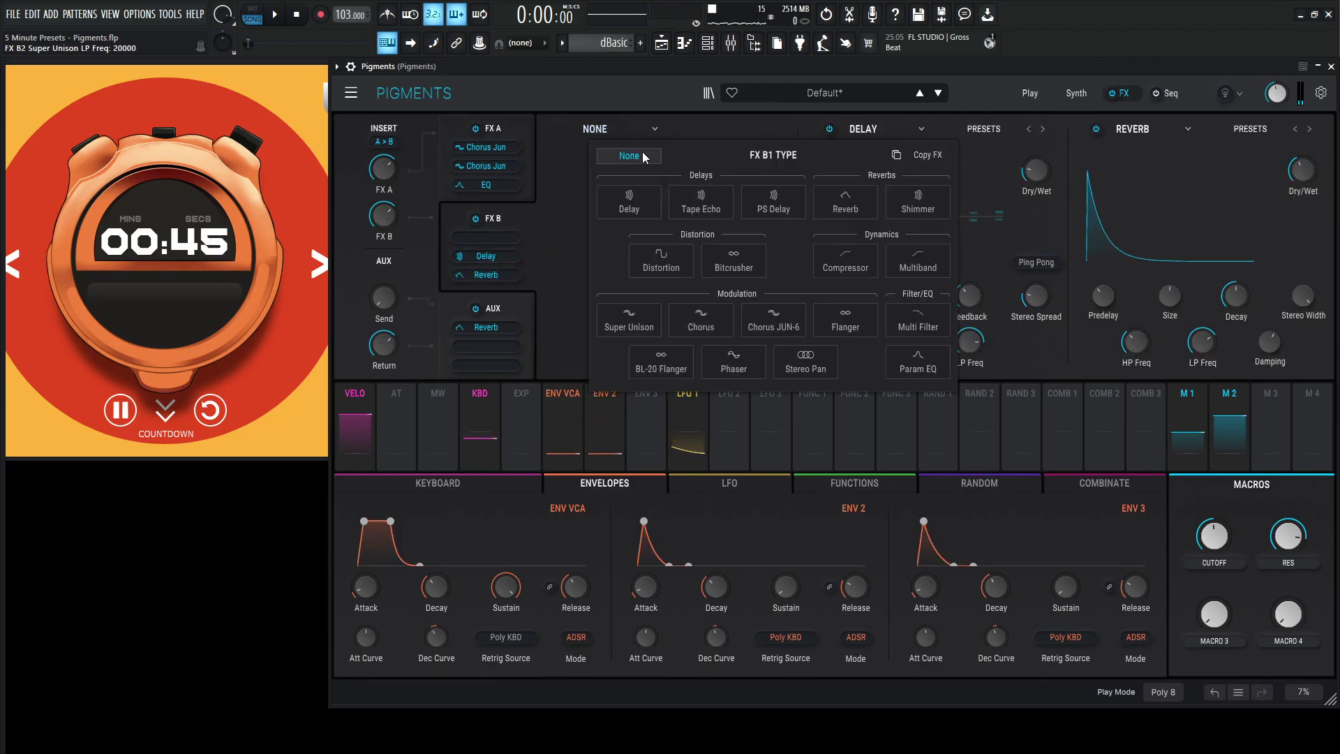
click(918, 267)
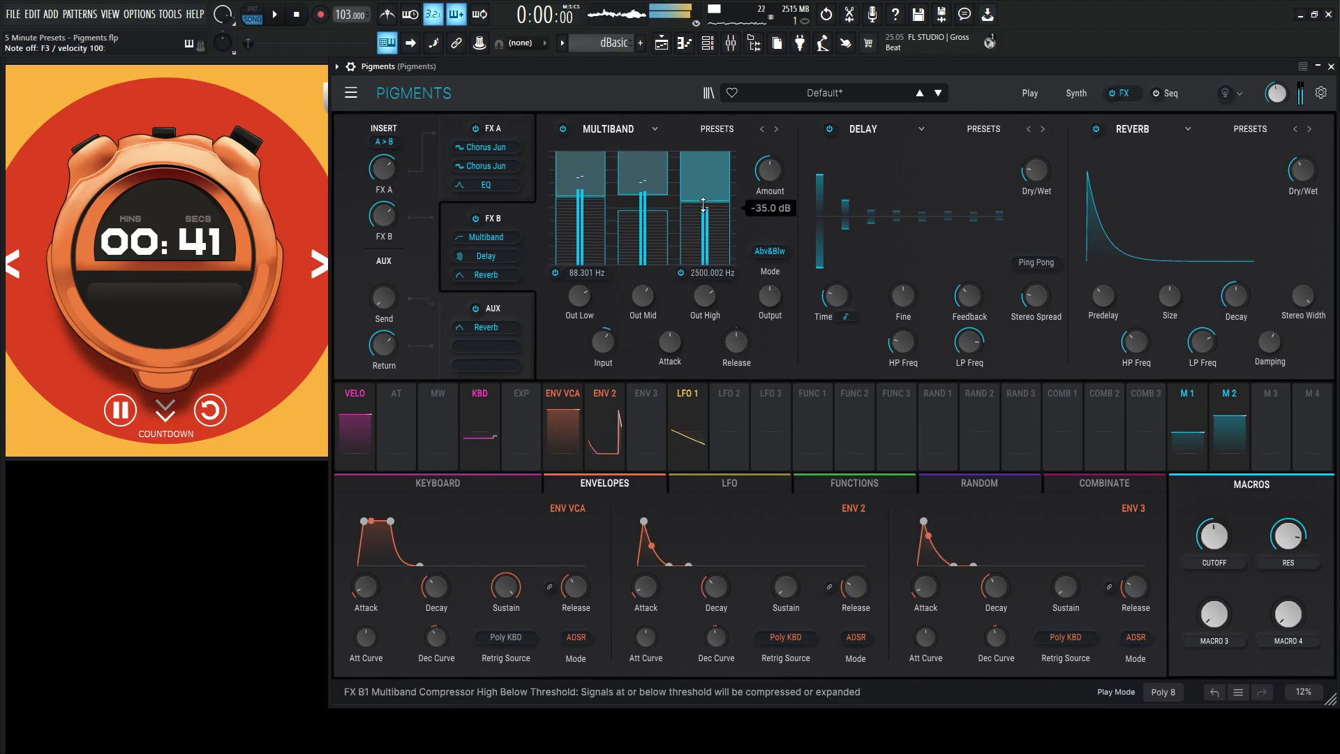
click(620, 132)
click(631, 156)
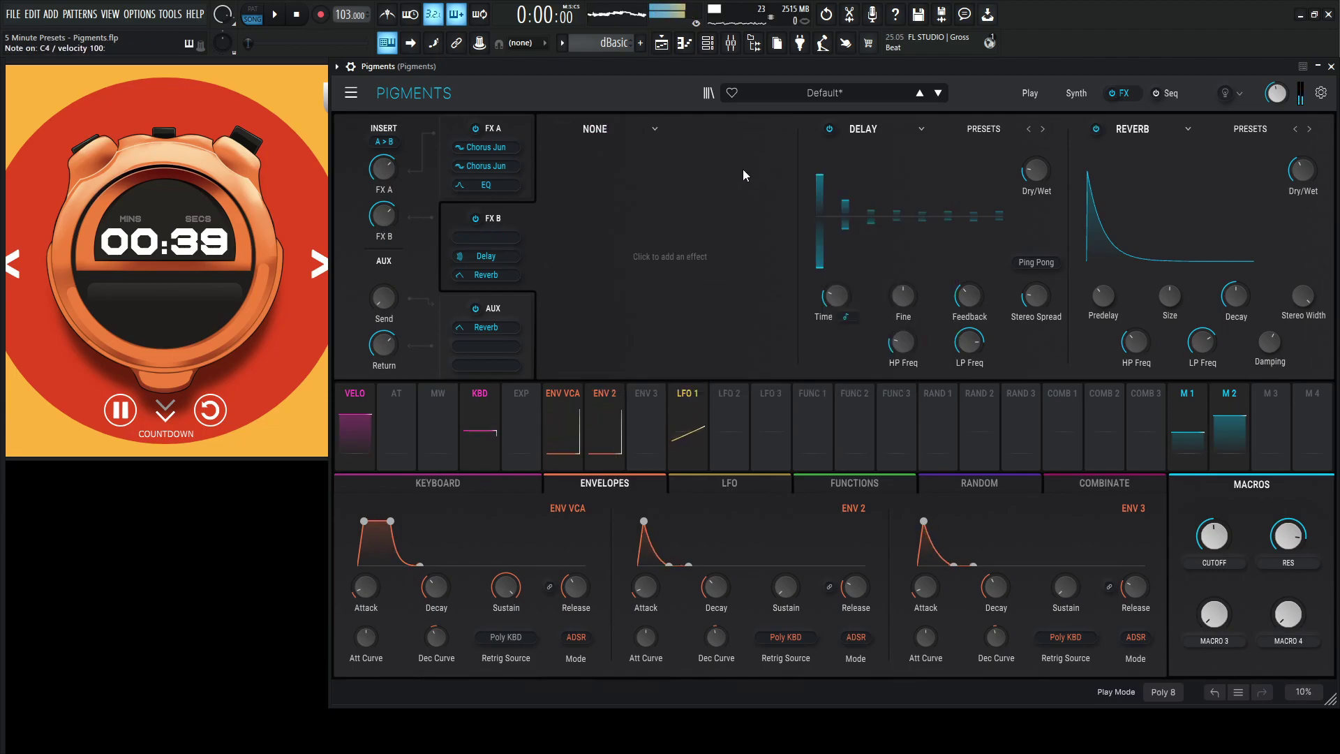
- Assign Macro 4 to the dry/wet of the FX A choruses and of the FX B delay and reverb
click(494, 129)
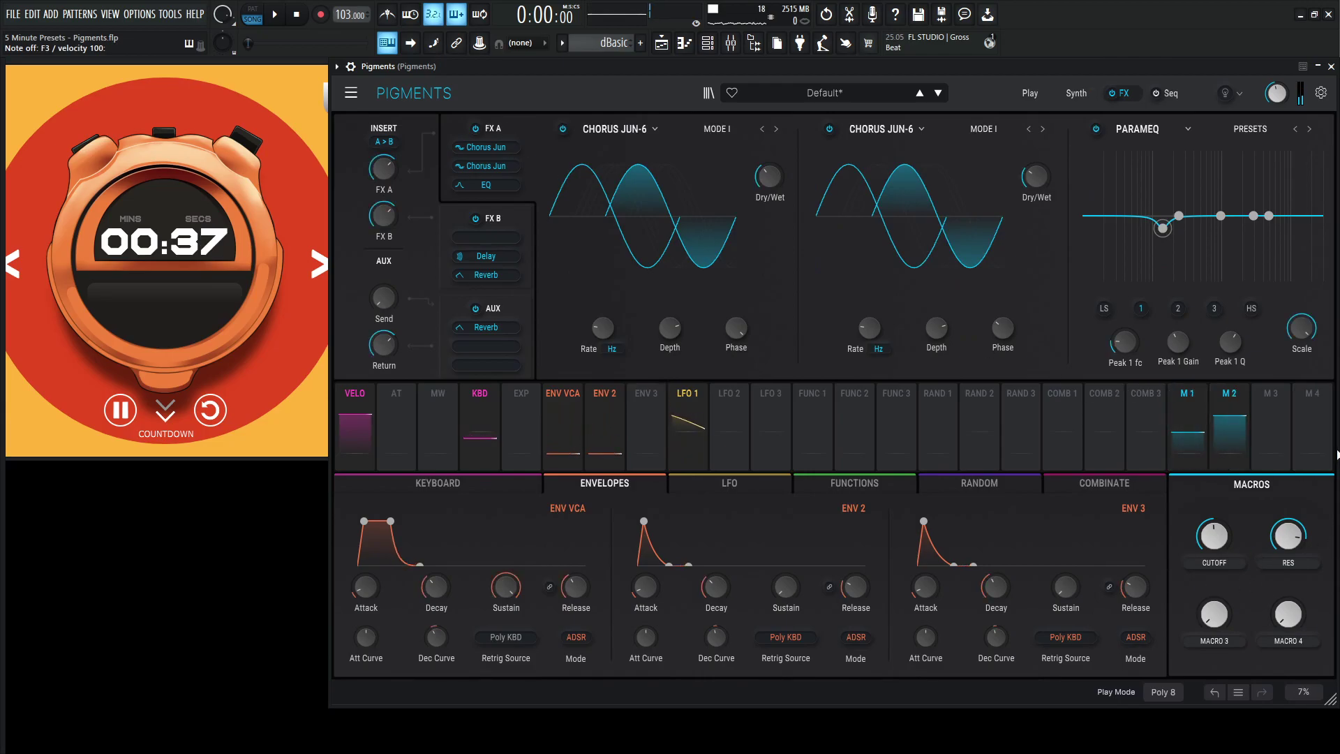
drag(1313, 429, 1033, 184)
click(493, 222)
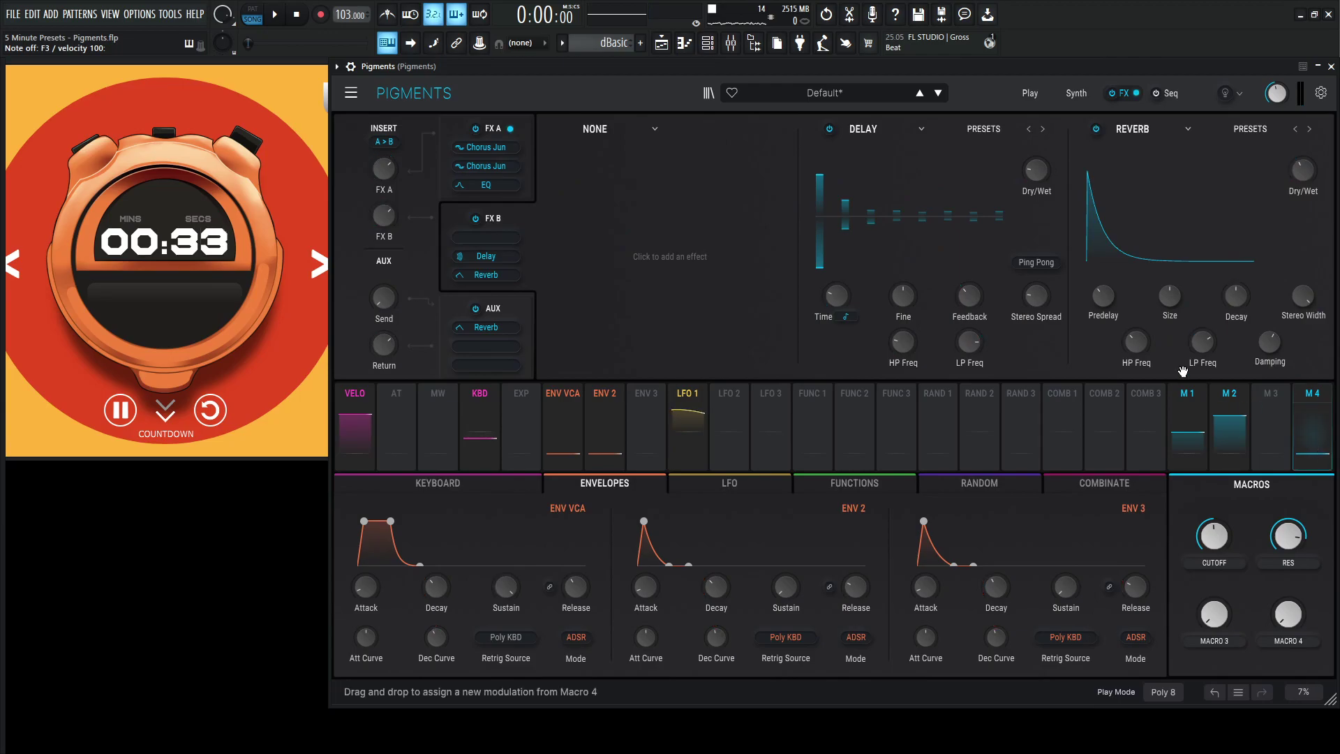
drag(1312, 429, 1036, 170)
drag(1332, 447, 1303, 170)
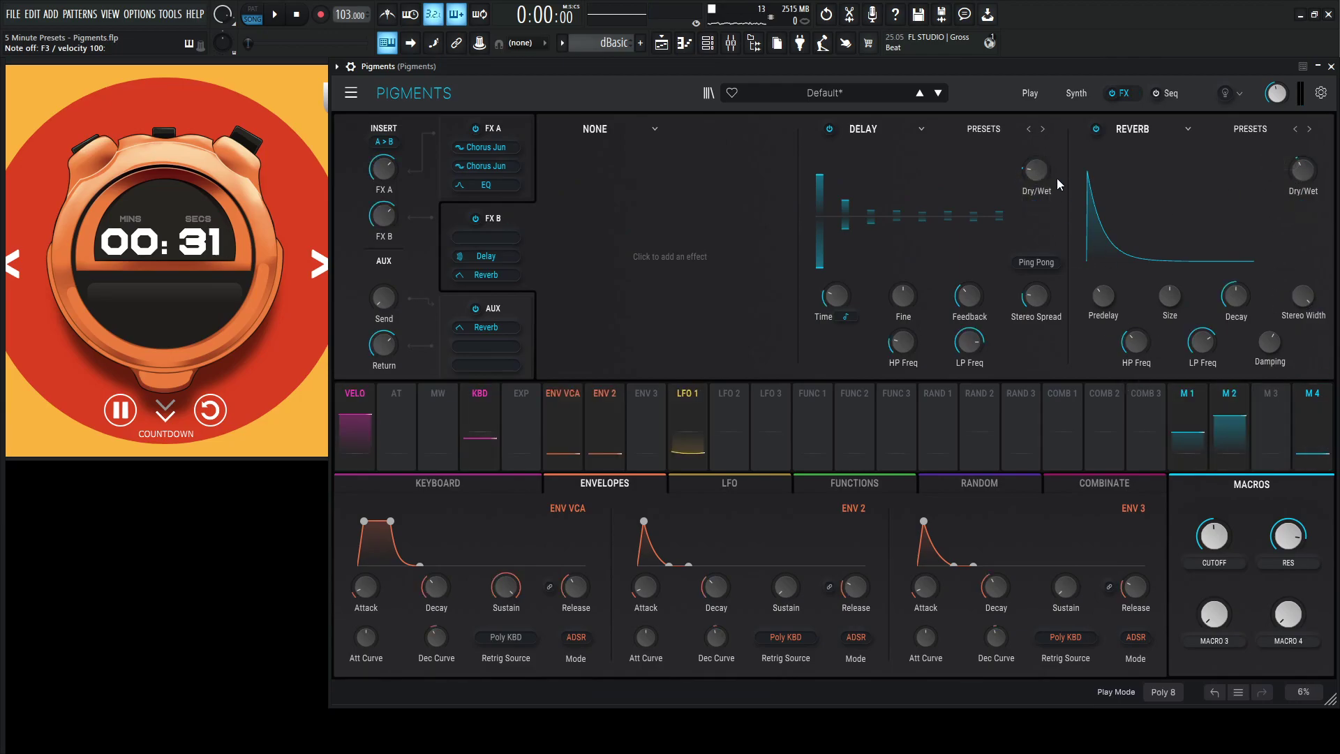
- Set the delay's and reverb's base dry/wet to 0% and adjust their Macro 4 amounts, with the delay's at about 0.21
mouse_move(1035, 209)
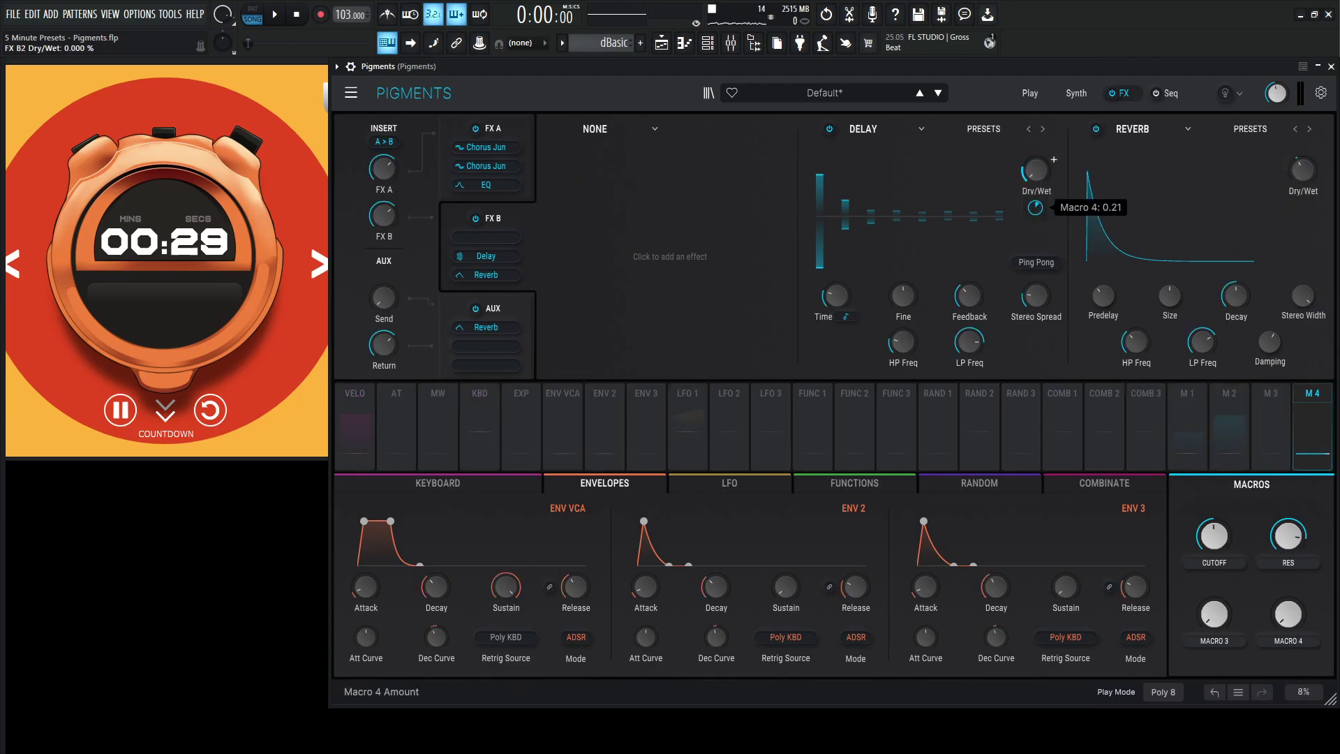
drag(1036, 207, 1036, 209)
mouse_move(1305, 169)
mouse_move(1307, 210)
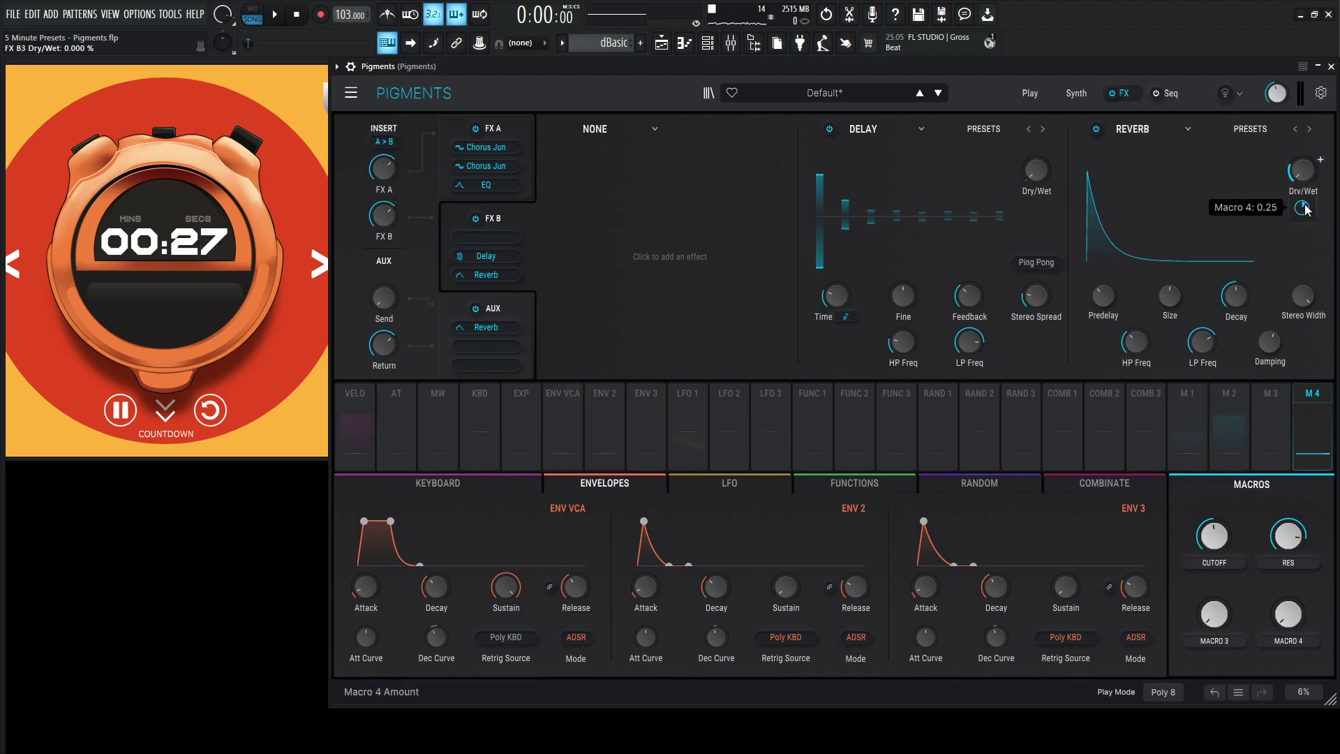
drag(1302, 208, 1303, 203)
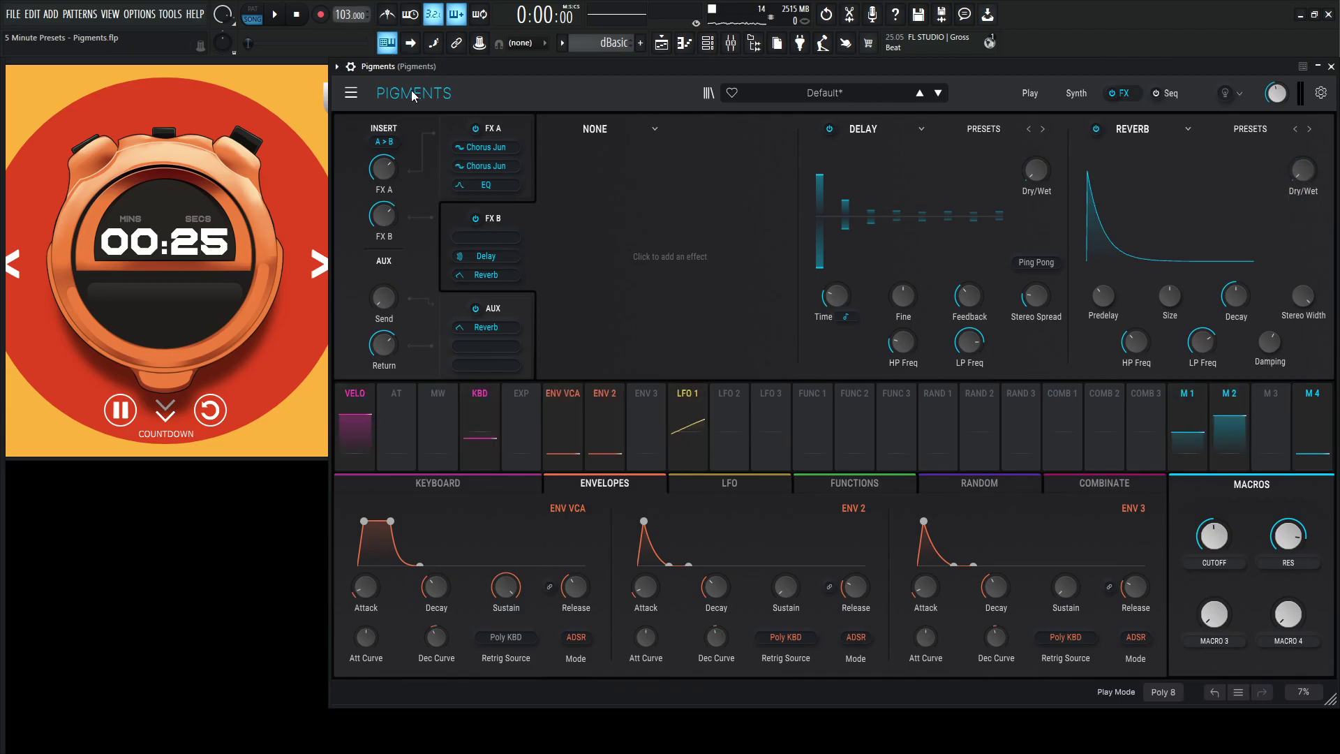
- Set both FX A choruses' base dry/wet to 0%, adjusting the first chorus's Macro 4 amount, and trim the master volume
click(488, 128)
mouse_move(775, 179)
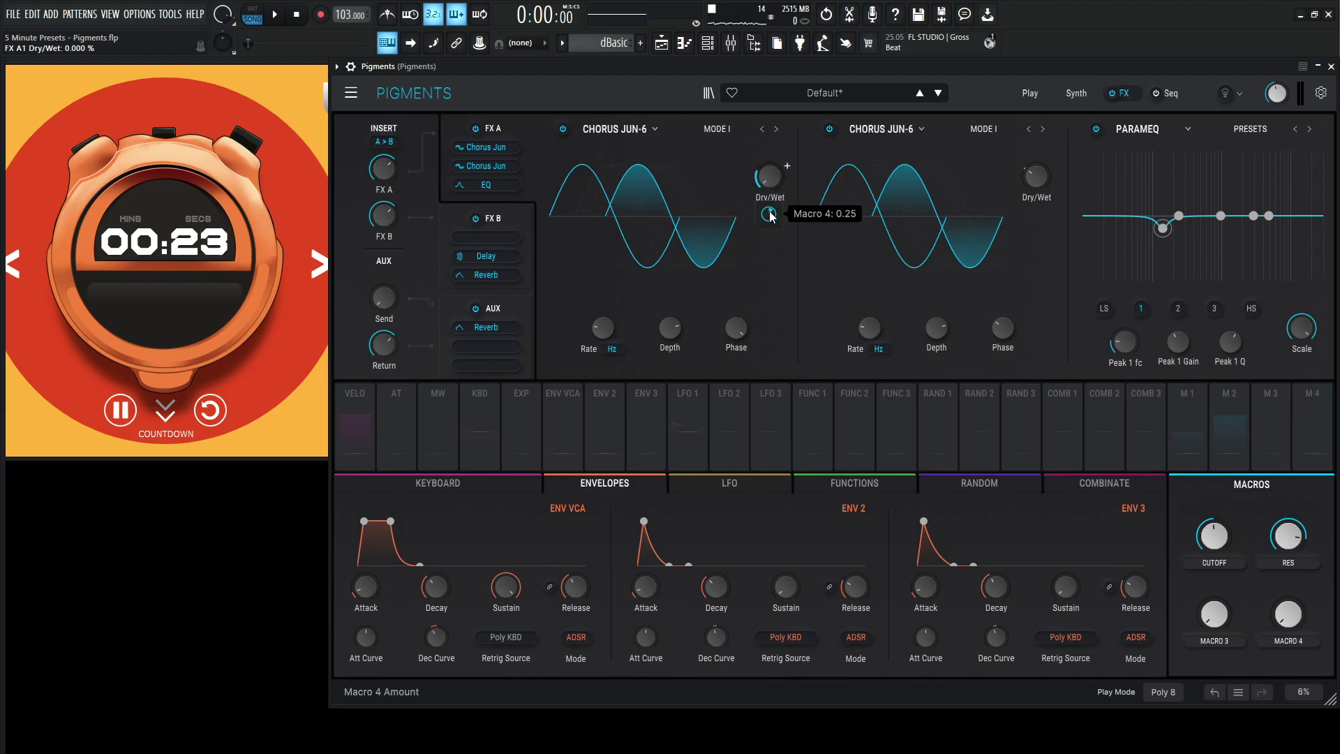
drag(769, 214, 769, 204)
drag(1037, 179, 1035, 217)
mouse_move(1038, 214)
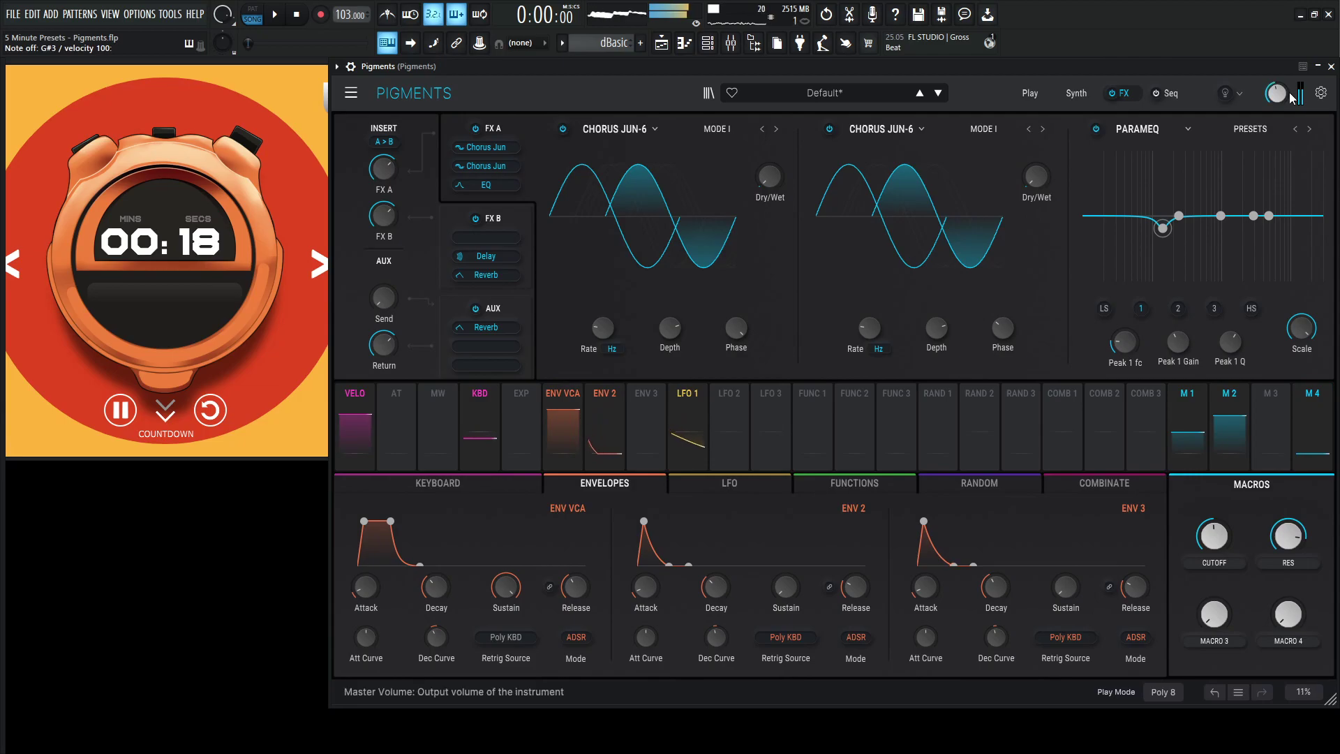
drag(1289, 99, 1290, 106)
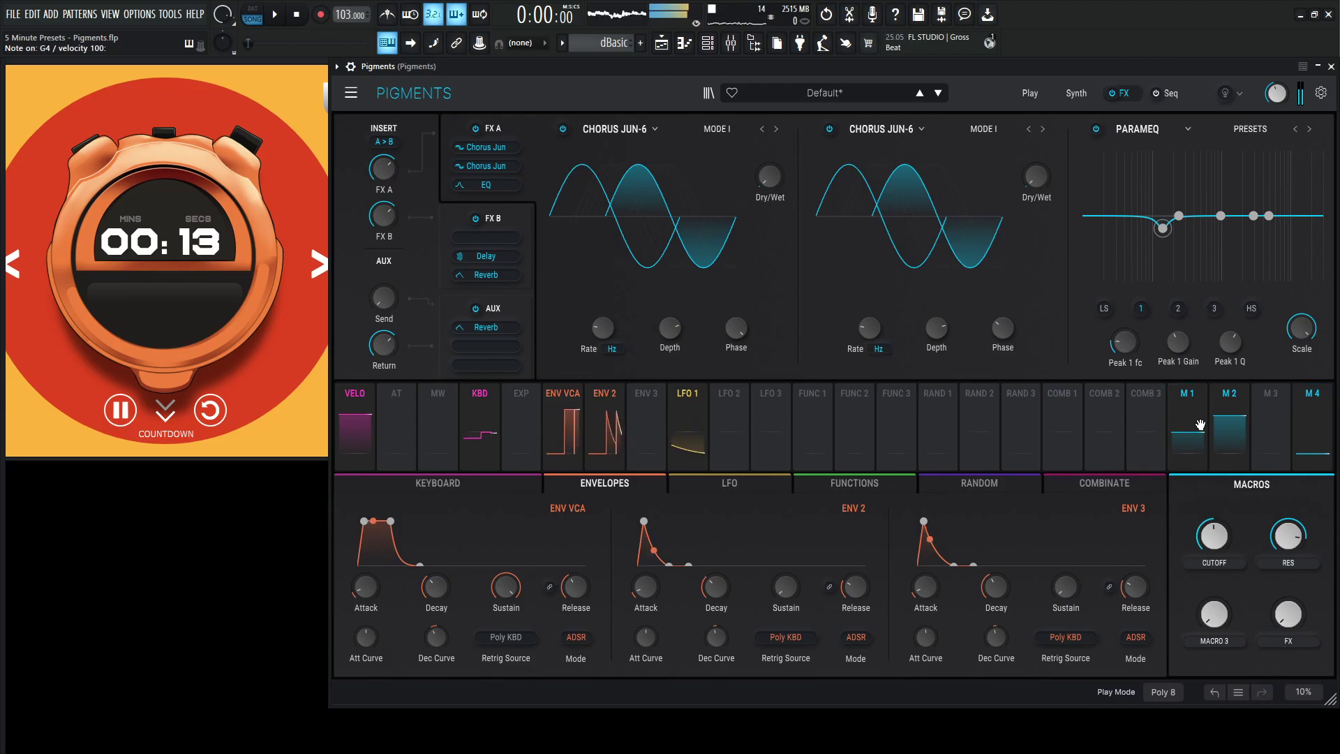
- Assign Macro 3 to the utility engine's noise volume and name the macro NIOOISE
click(1077, 93)
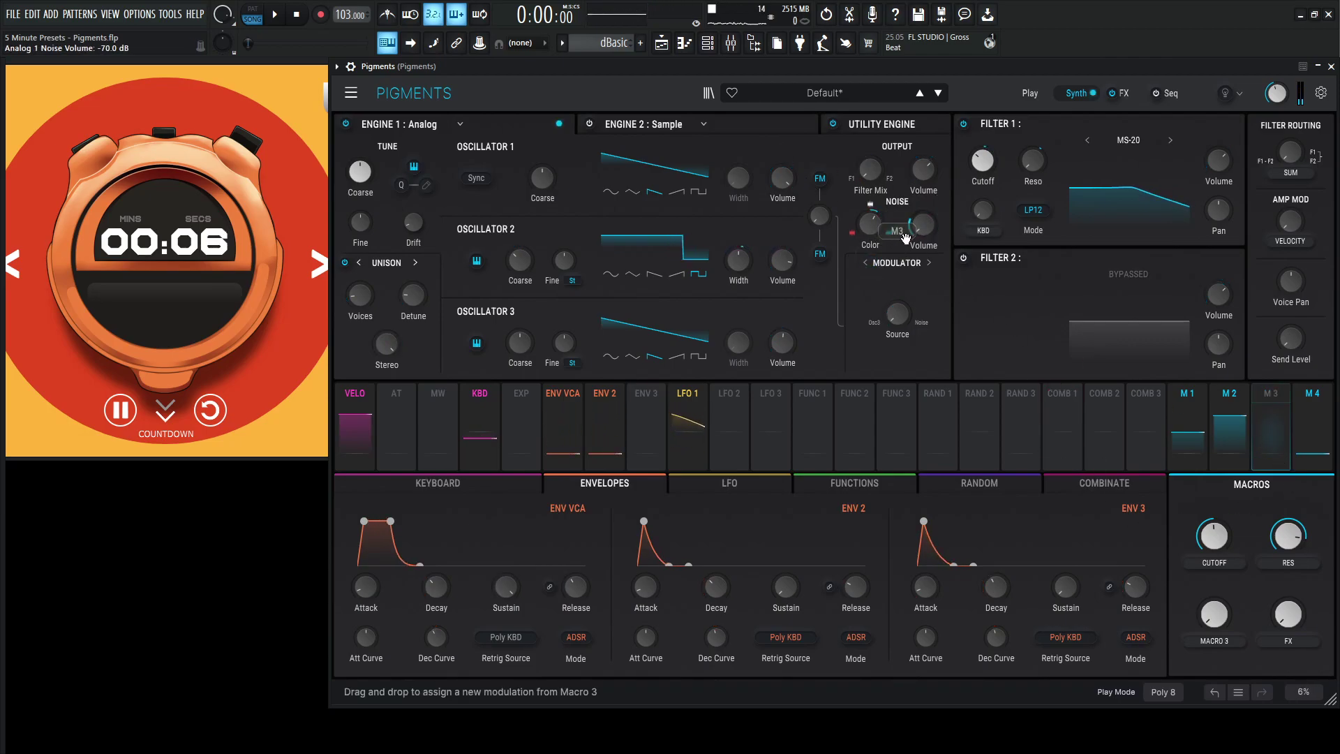
click(1213, 641)
text(mod)
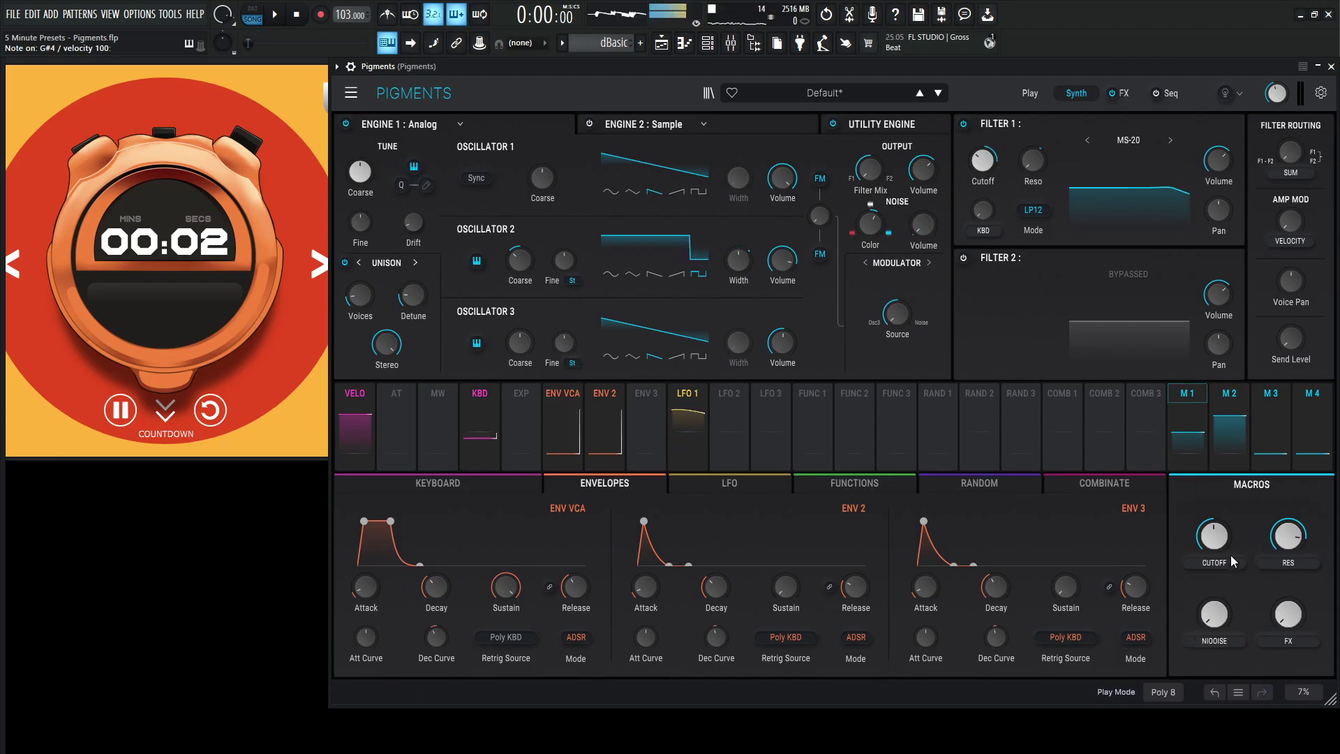
- Raise the noise and FX macros and audition the preset with the project's pattern
drag(1208, 610, 1208, 527)
drag(1297, 599, 1297, 459)
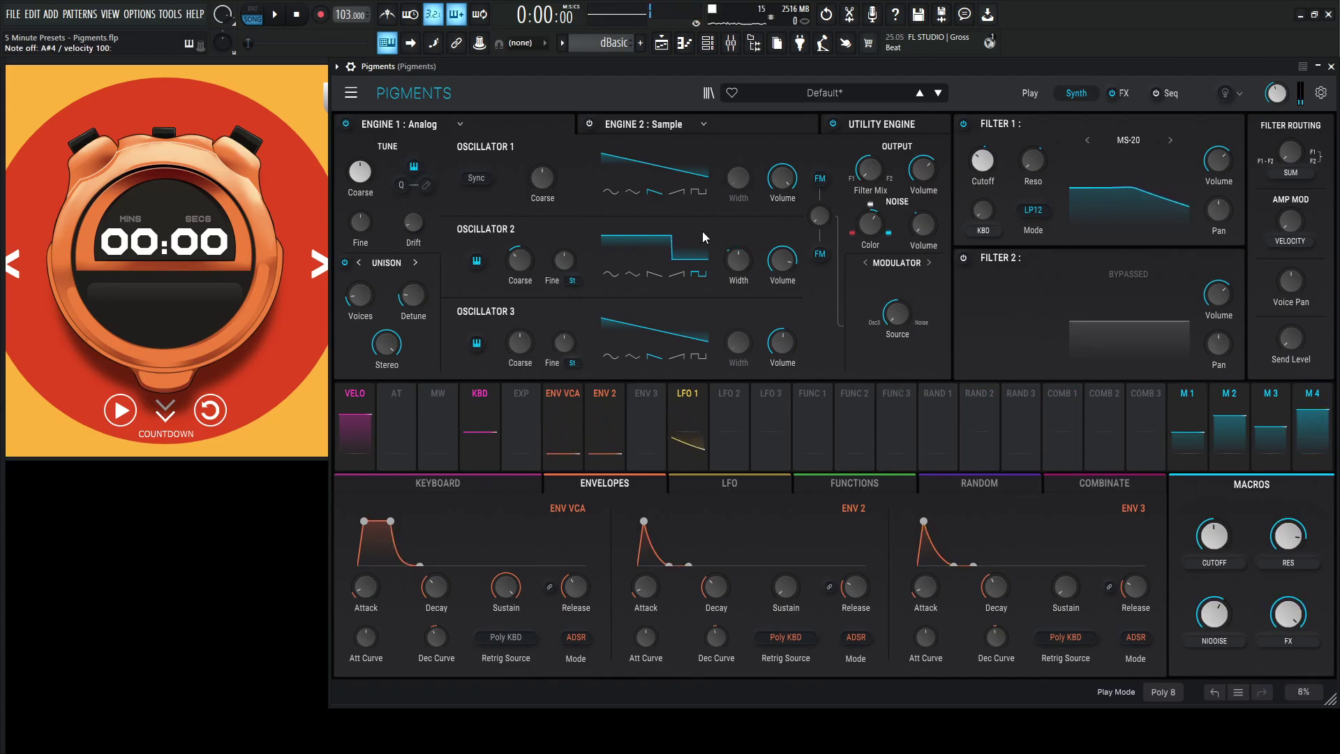
key(space)
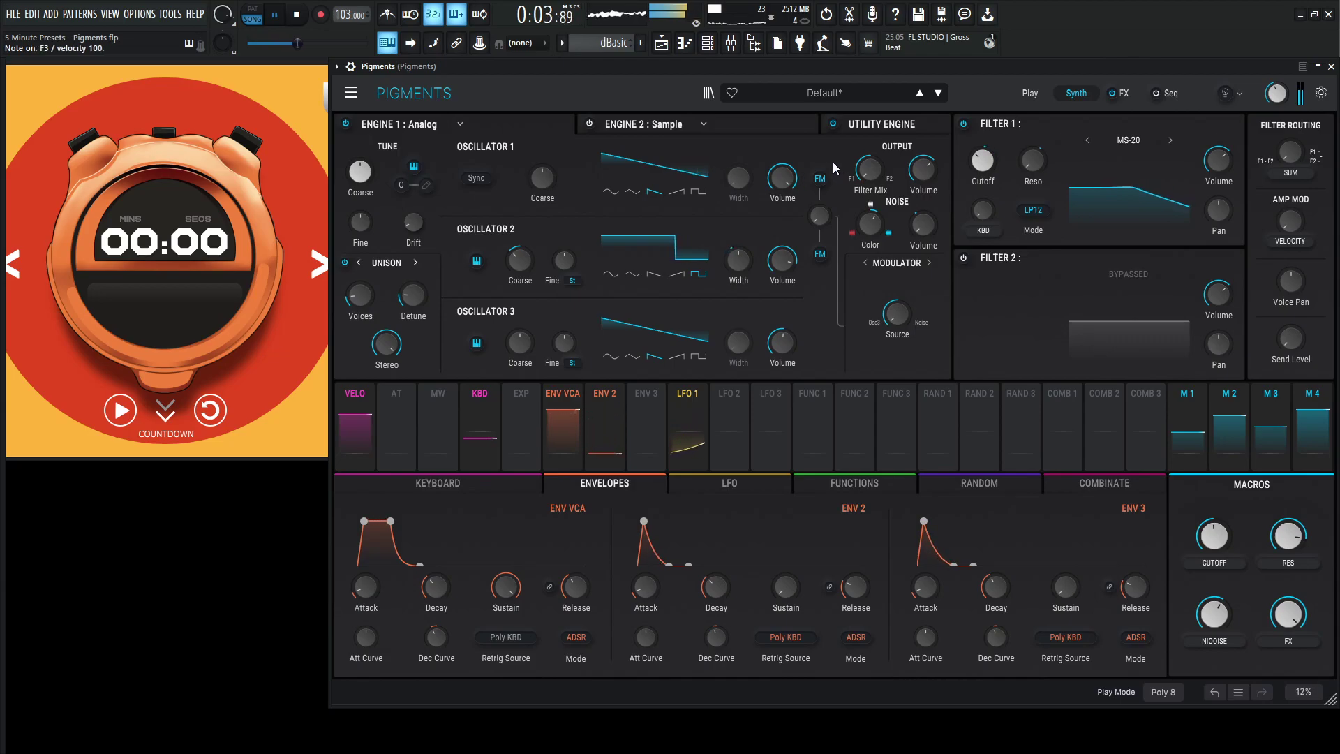
key(space)
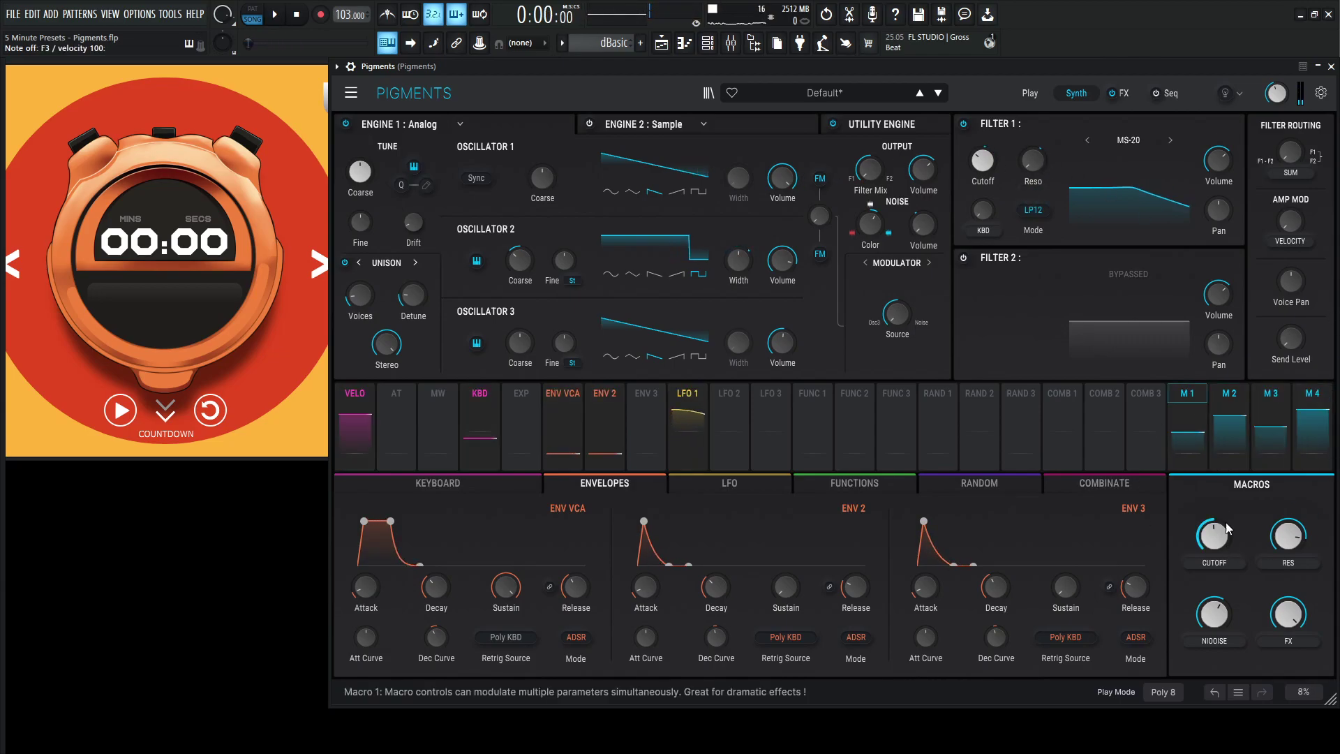
- Lower the CUTOFF macro while playing notes, fine-tuning it to slightly above 0.32
drag(1228, 529, 1212, 543)
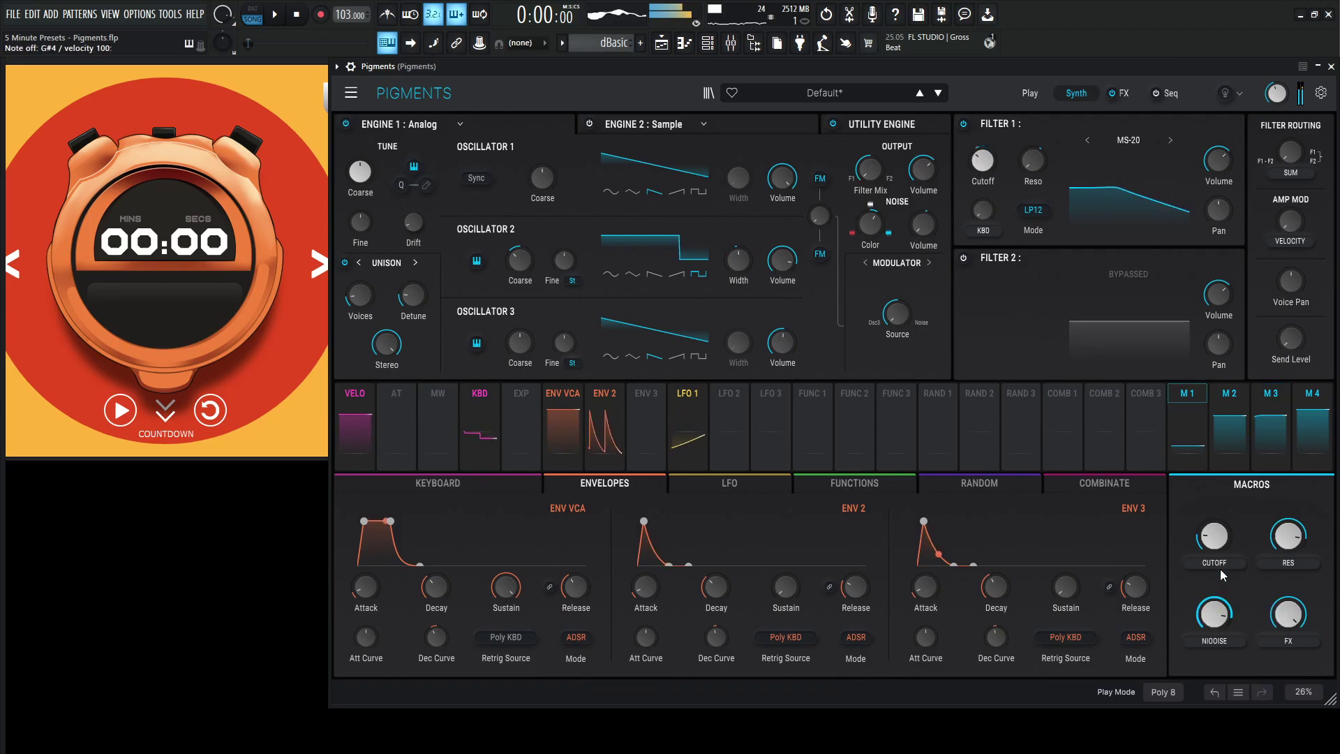
mouse_move(1214, 538)
mouse_down()
mouse_move(1289, 539)
mouse_move(1214, 530)
mouse_up()
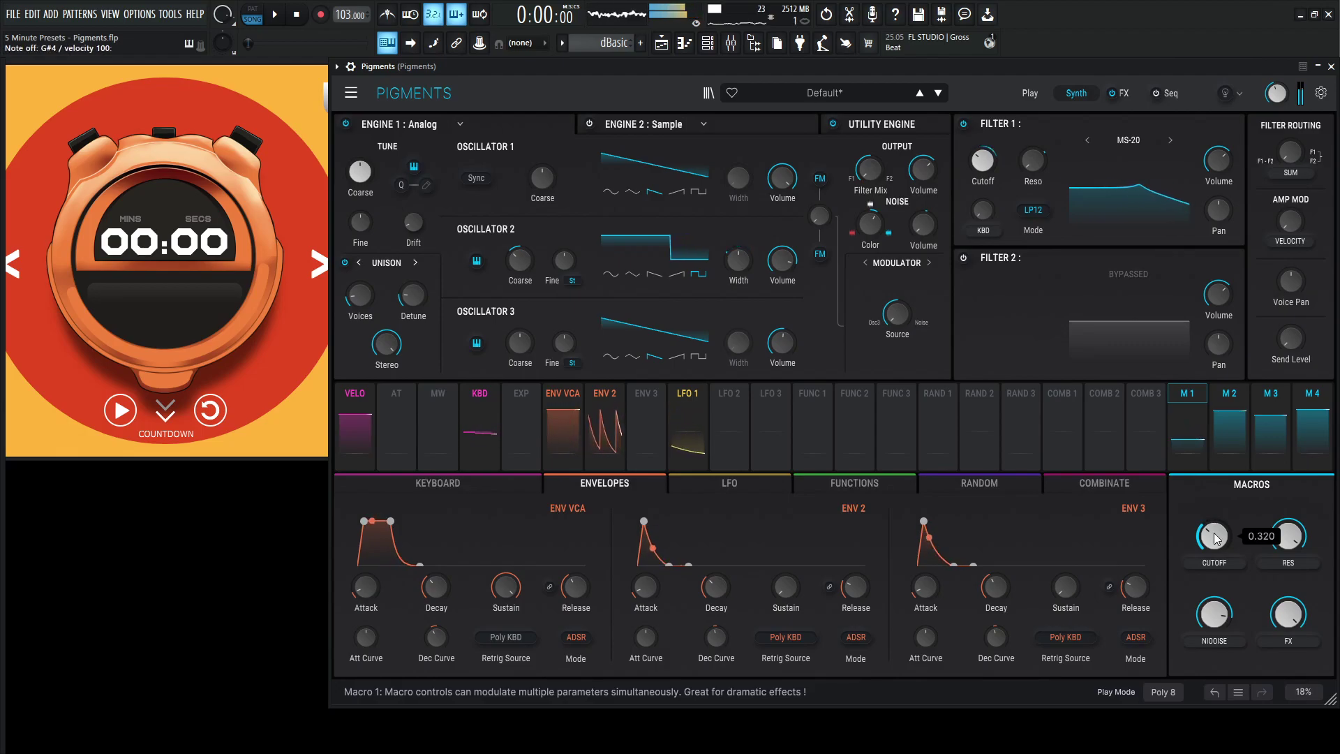
drag(1222, 537, 1222, 529)
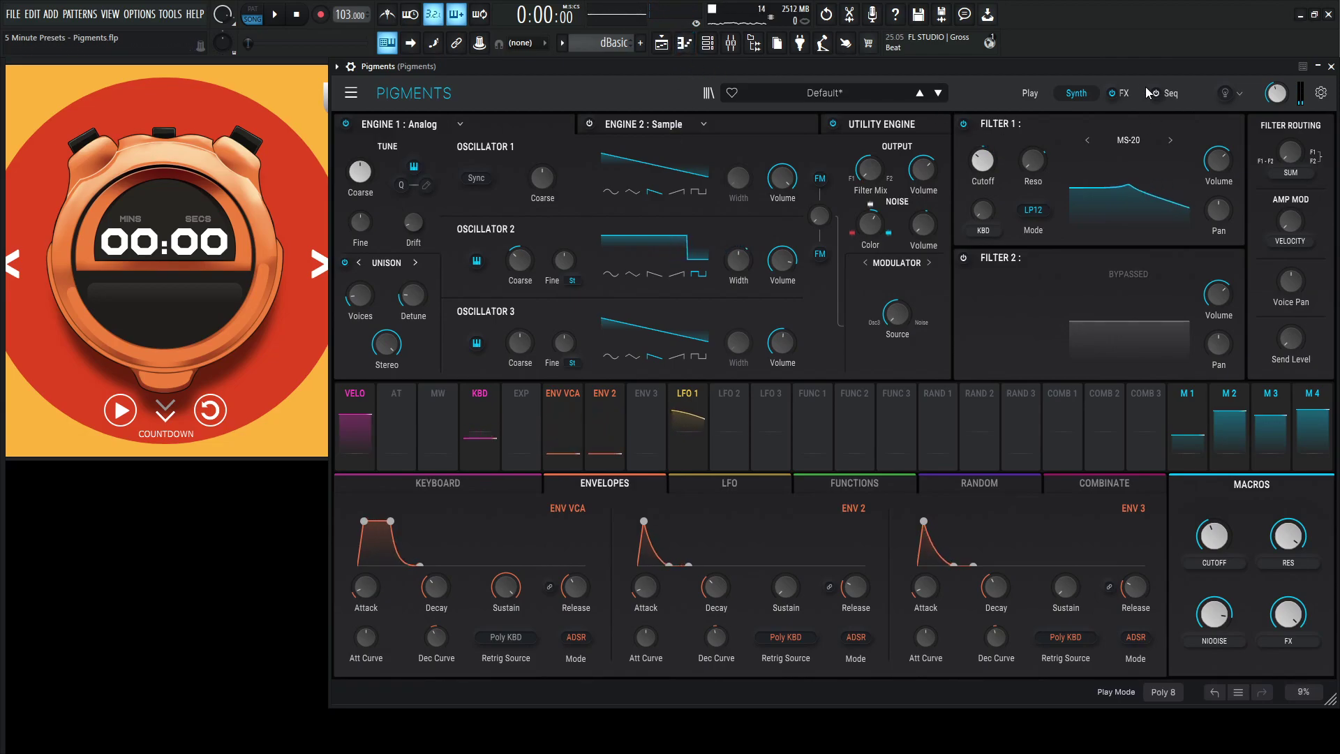
- Try the preset with the sequencer enabled at a 1/16 rate and the VCA envelope's sustain at 0
click(1173, 93)
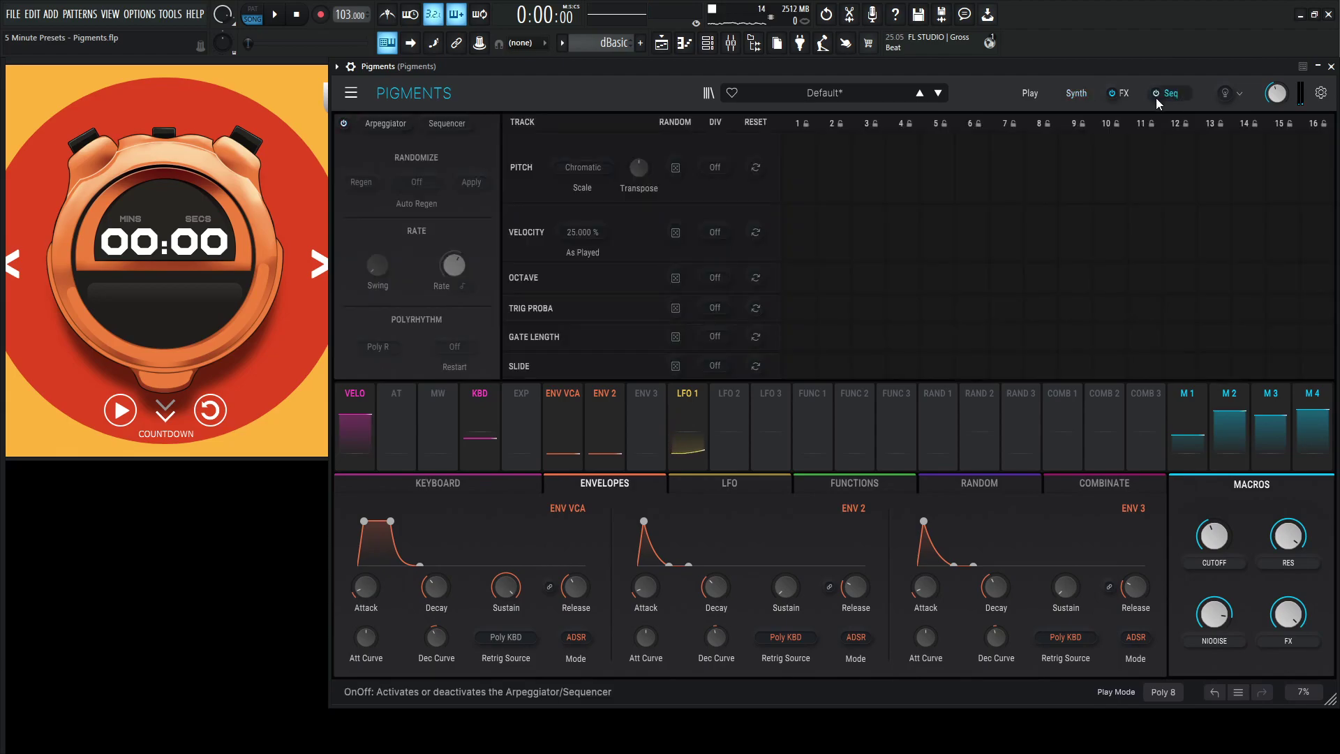
click(1158, 95)
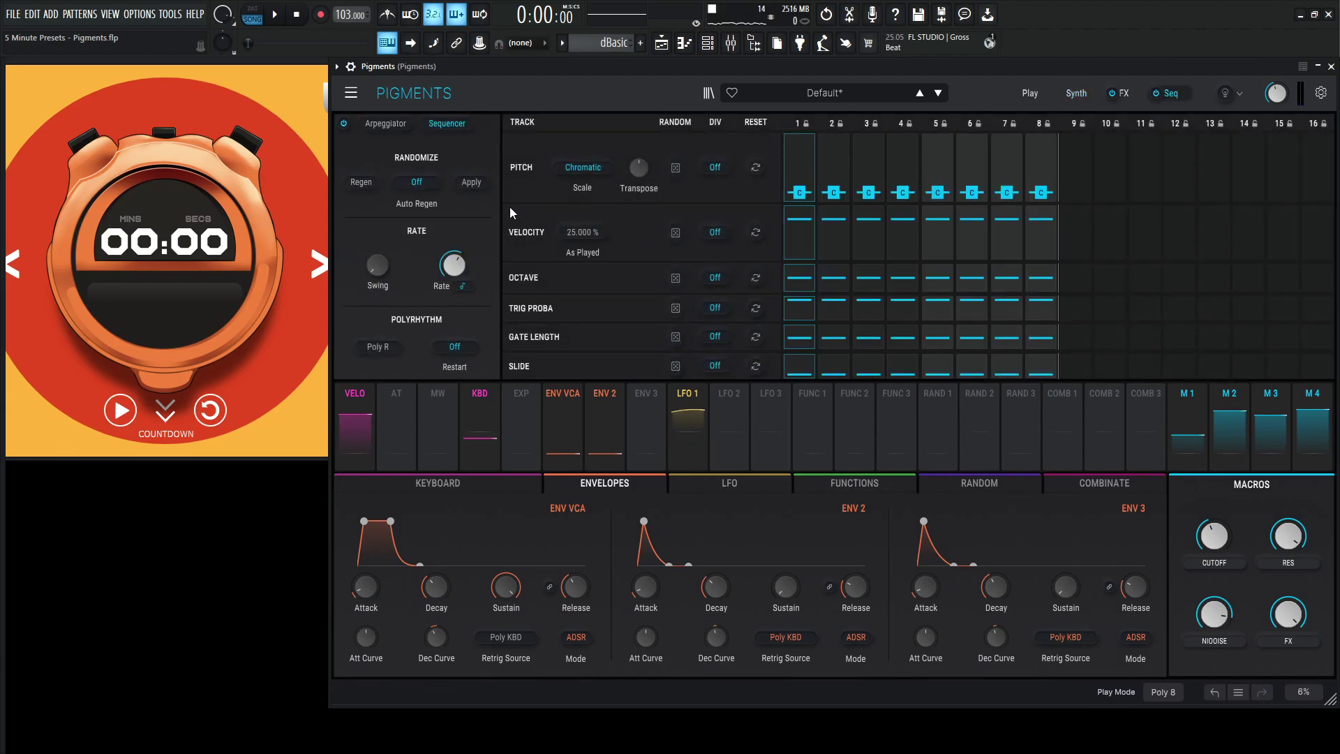
mouse_move(472, 255)
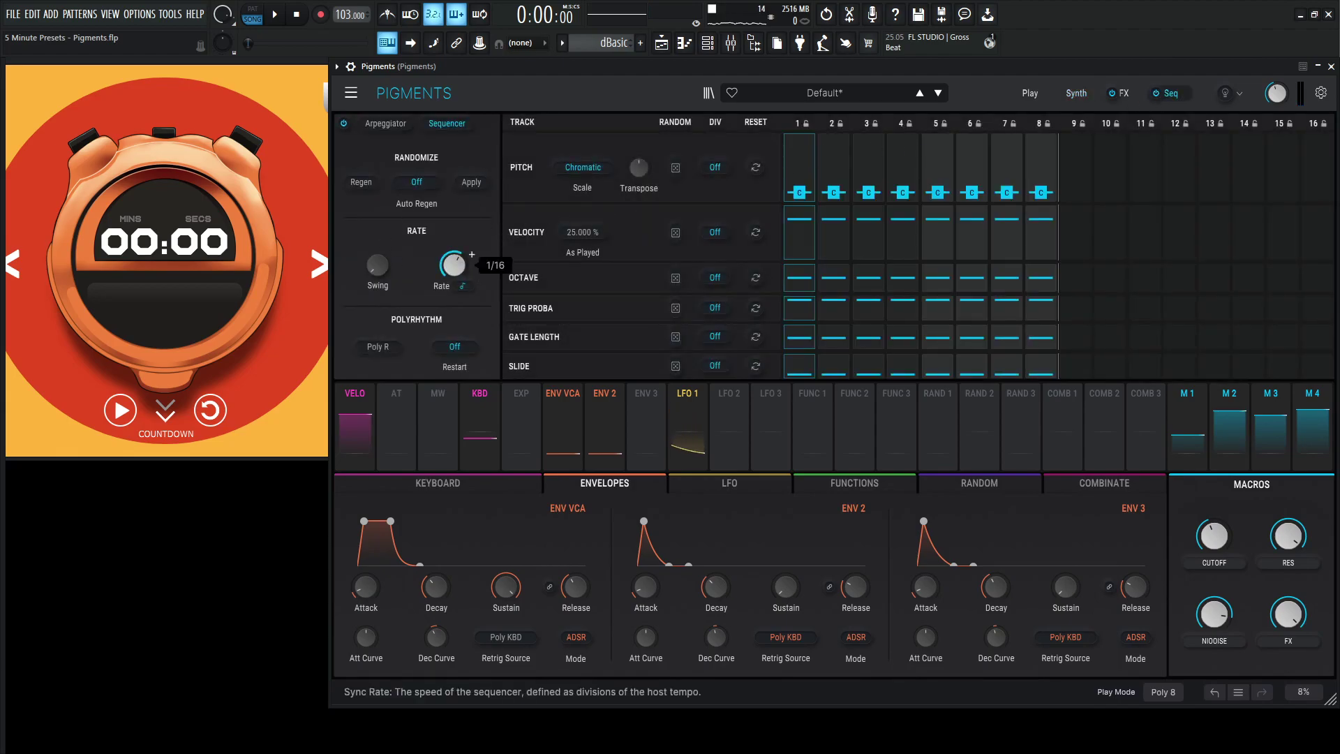
key(q)
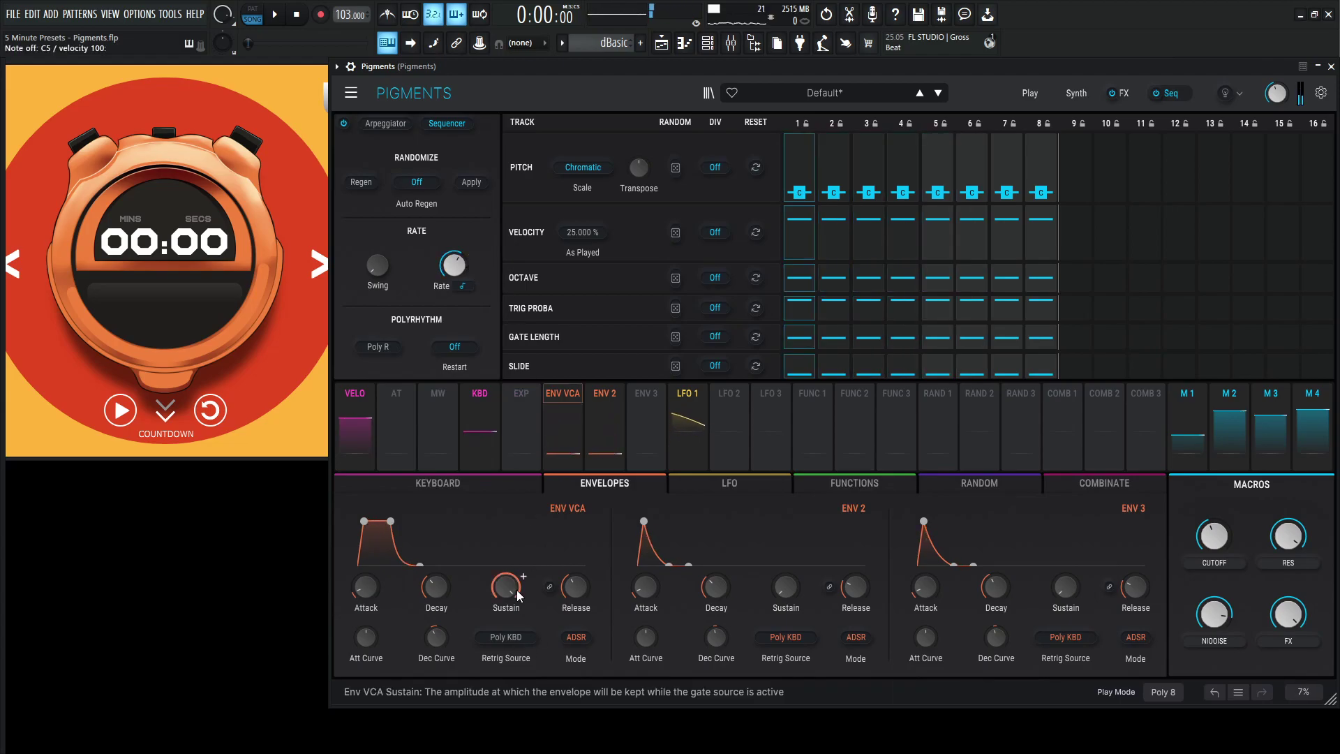
mouse_move(518, 598)
drag(512, 594, 512, 664)
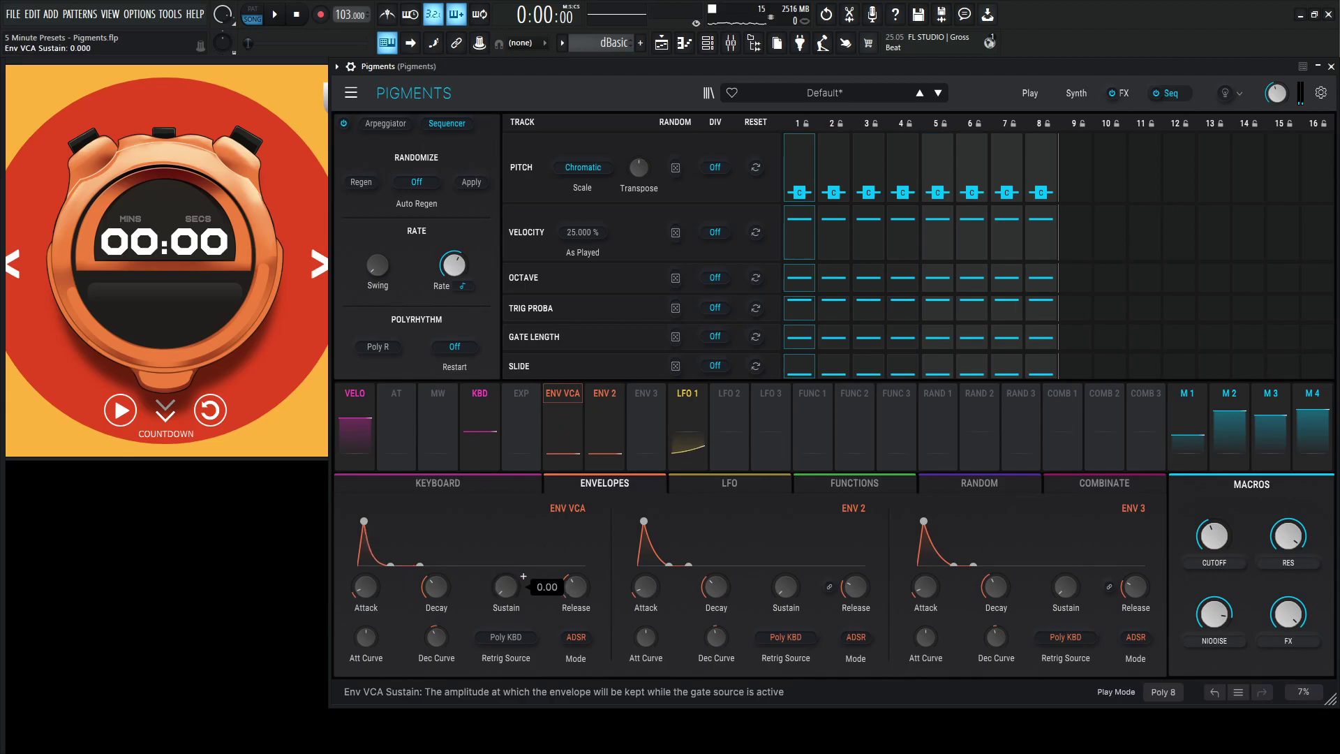
key(v)
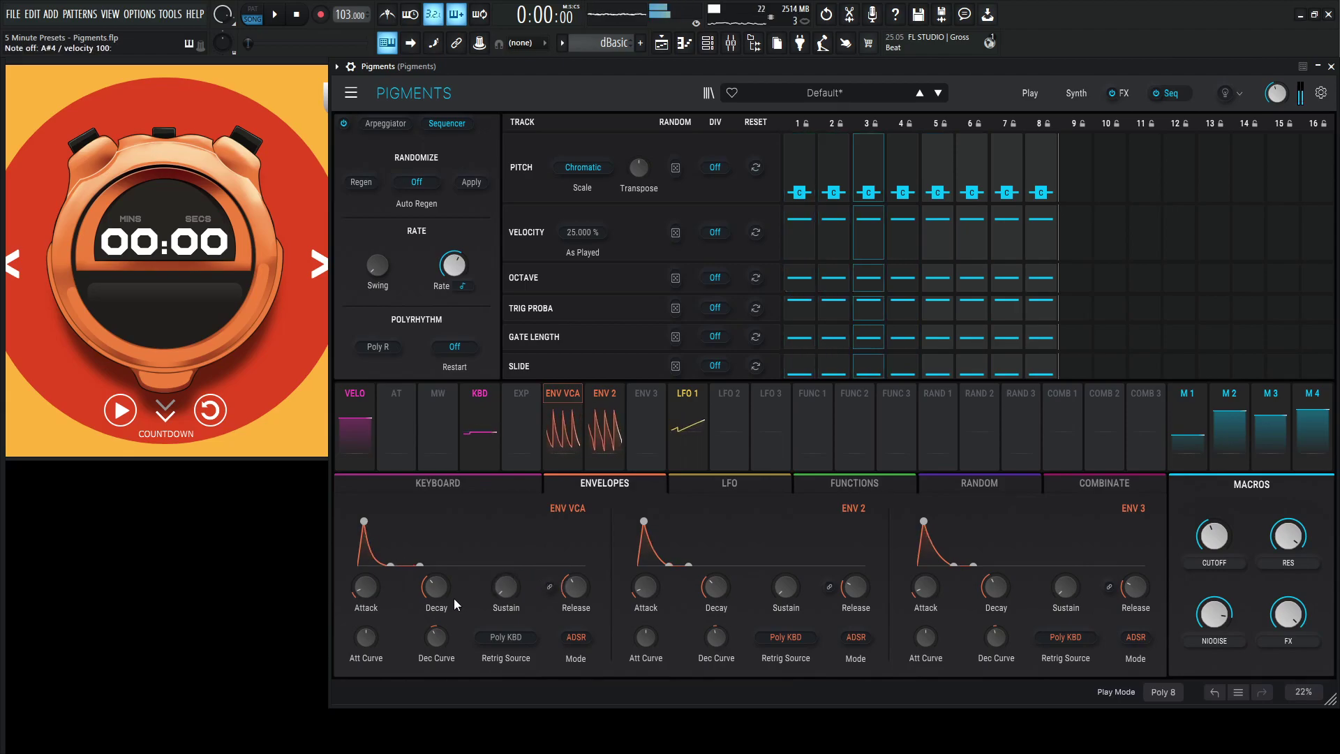
- Switch from the sequencer to the arpeggiator, set the VCA envelope's decay to 287 ms, and audition the pattern
mouse_move(446, 588)
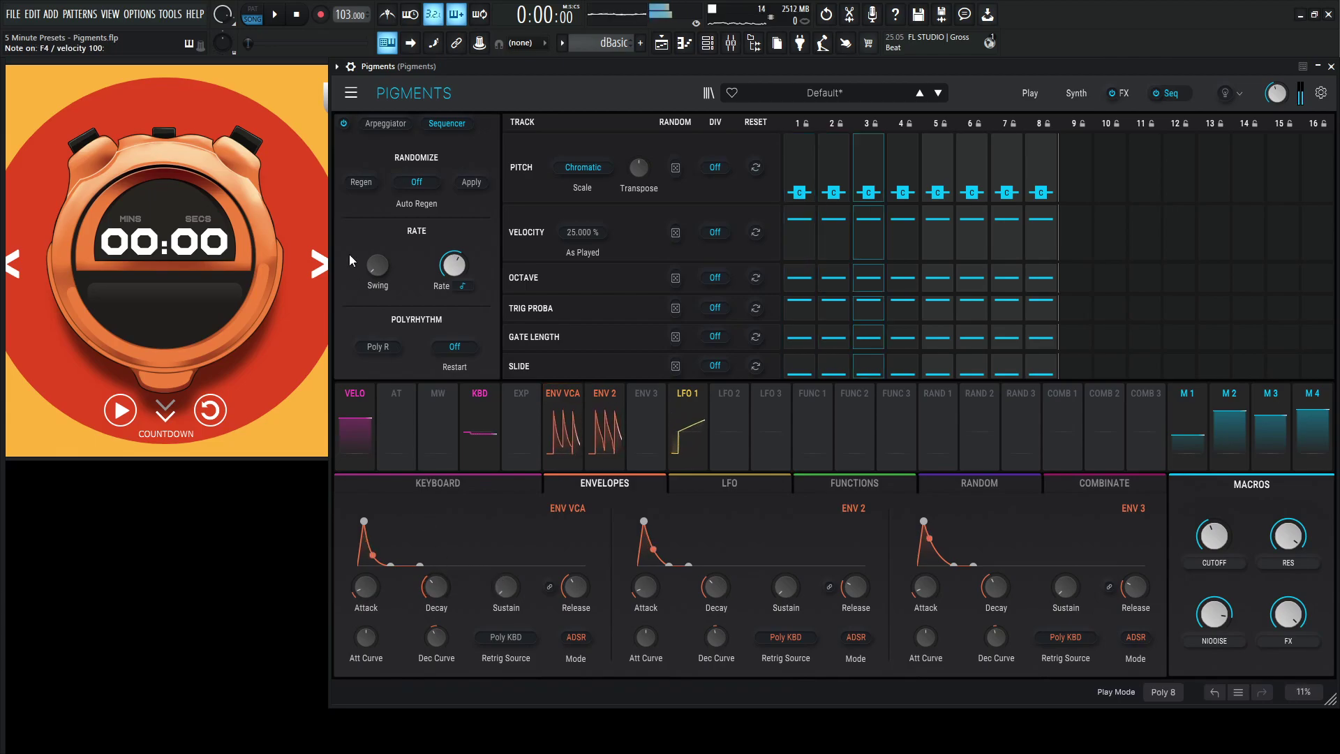
click(385, 123)
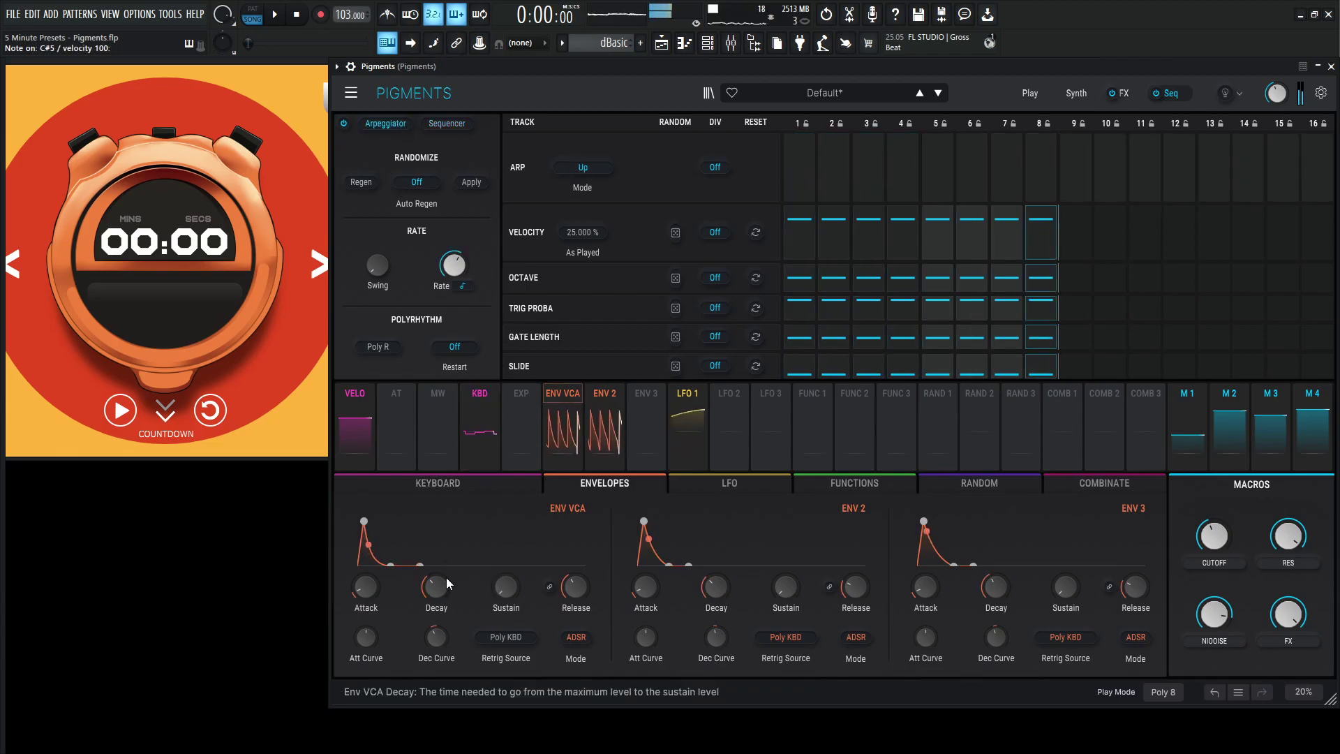
drag(442, 581, 439, 588)
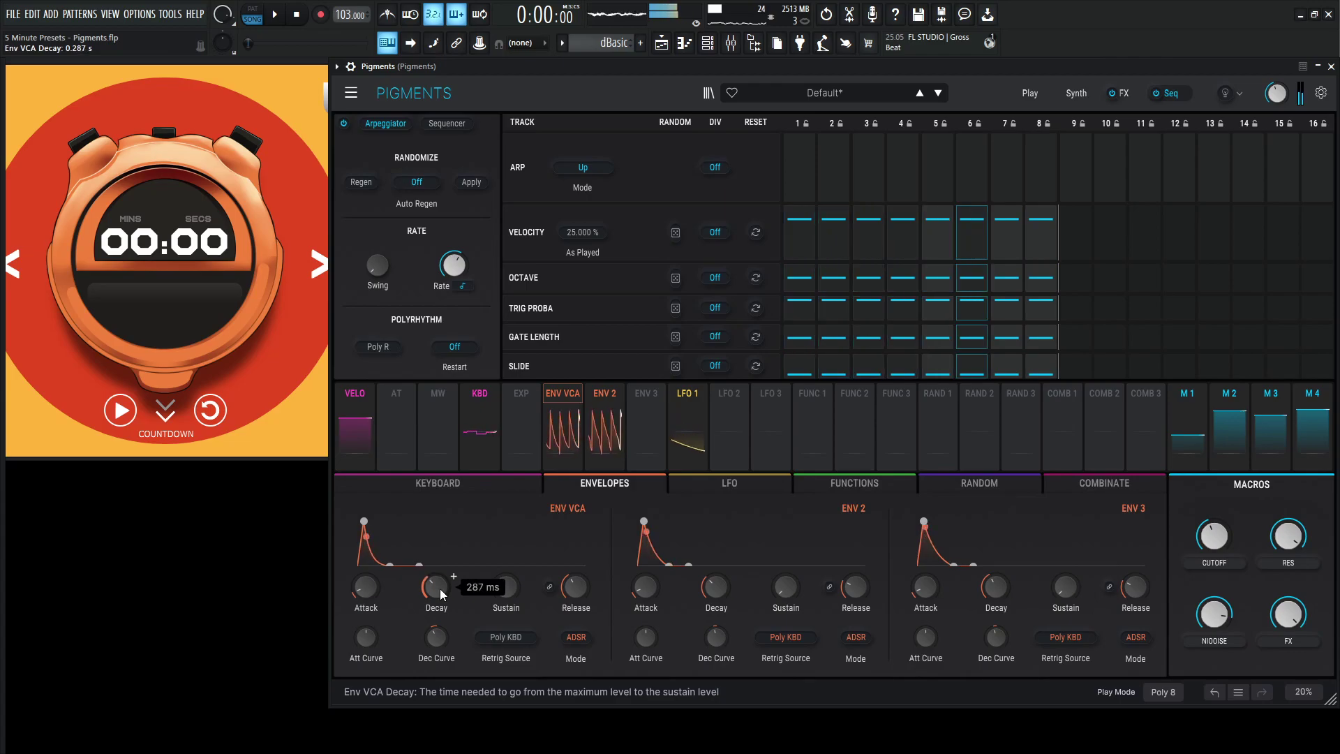
key(space)
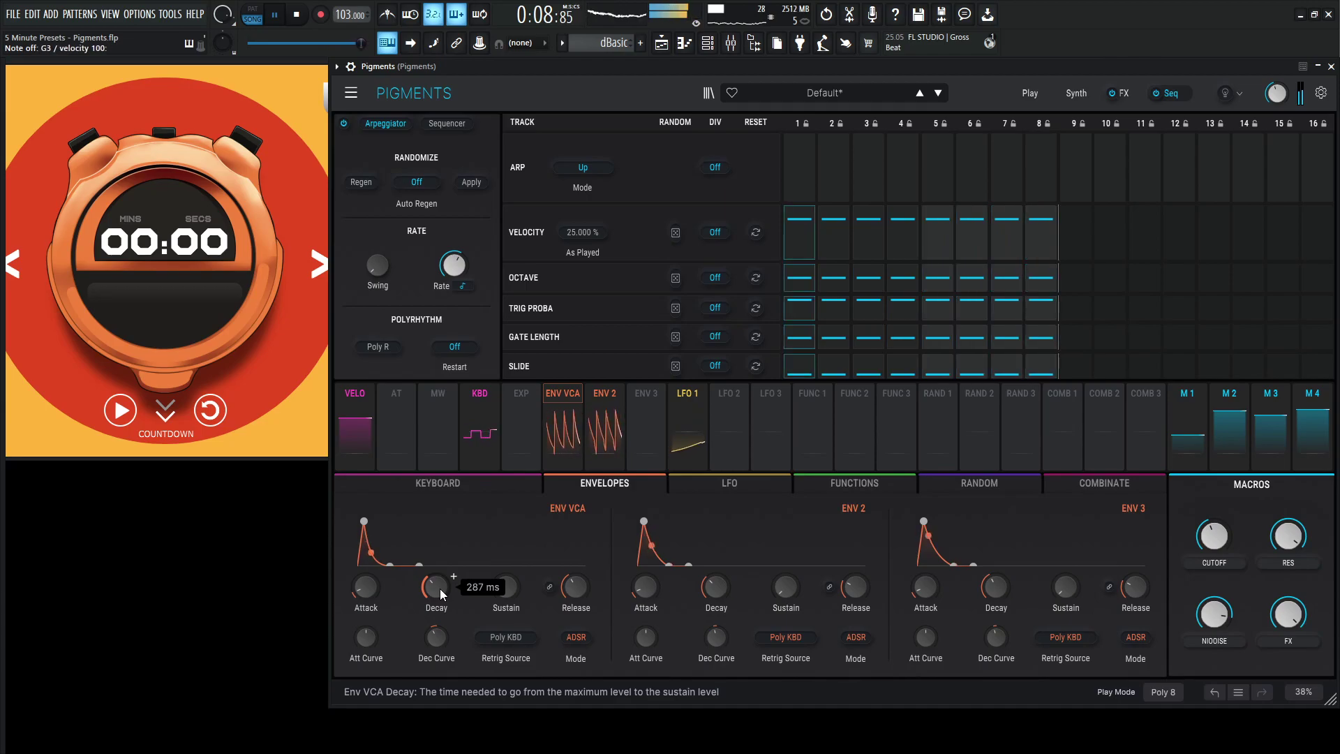
key(space)
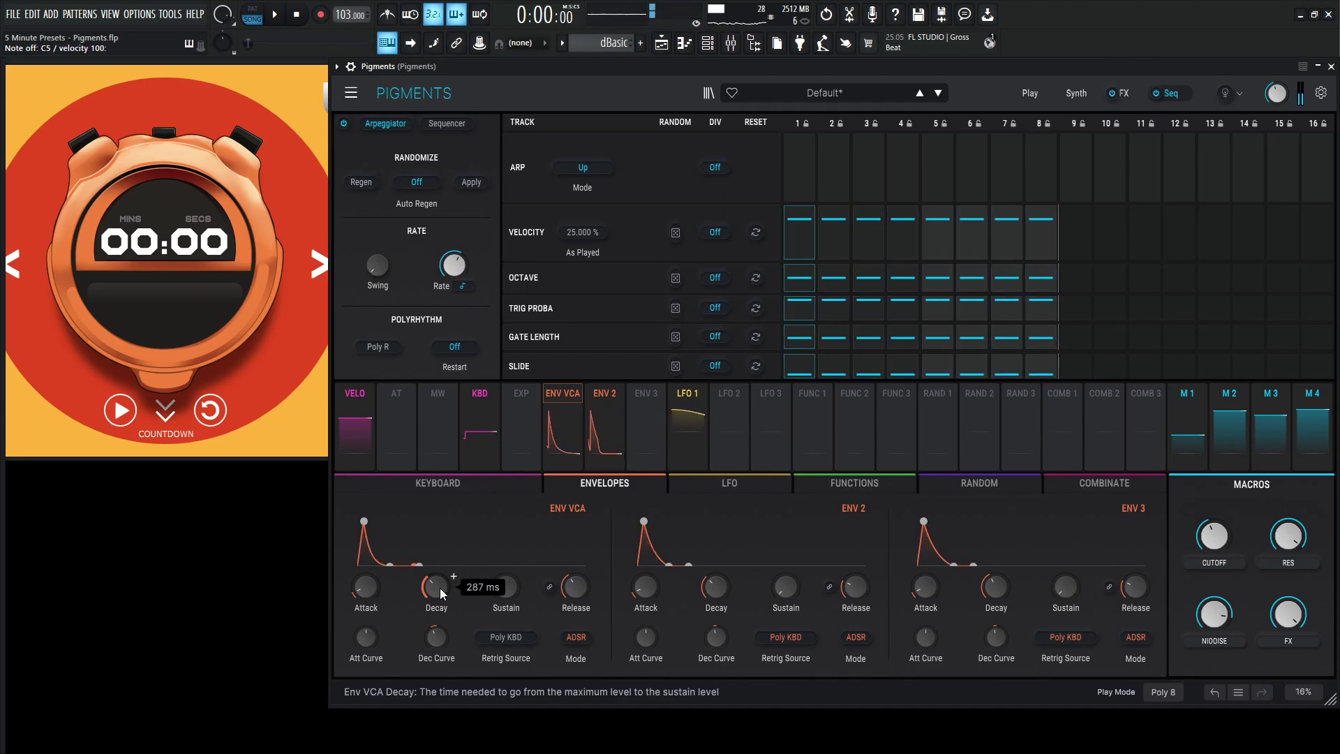
- Set the VCA envelope's sustain to 0.82 and turn off the arpeggiator
drag(507, 581, 507, 552)
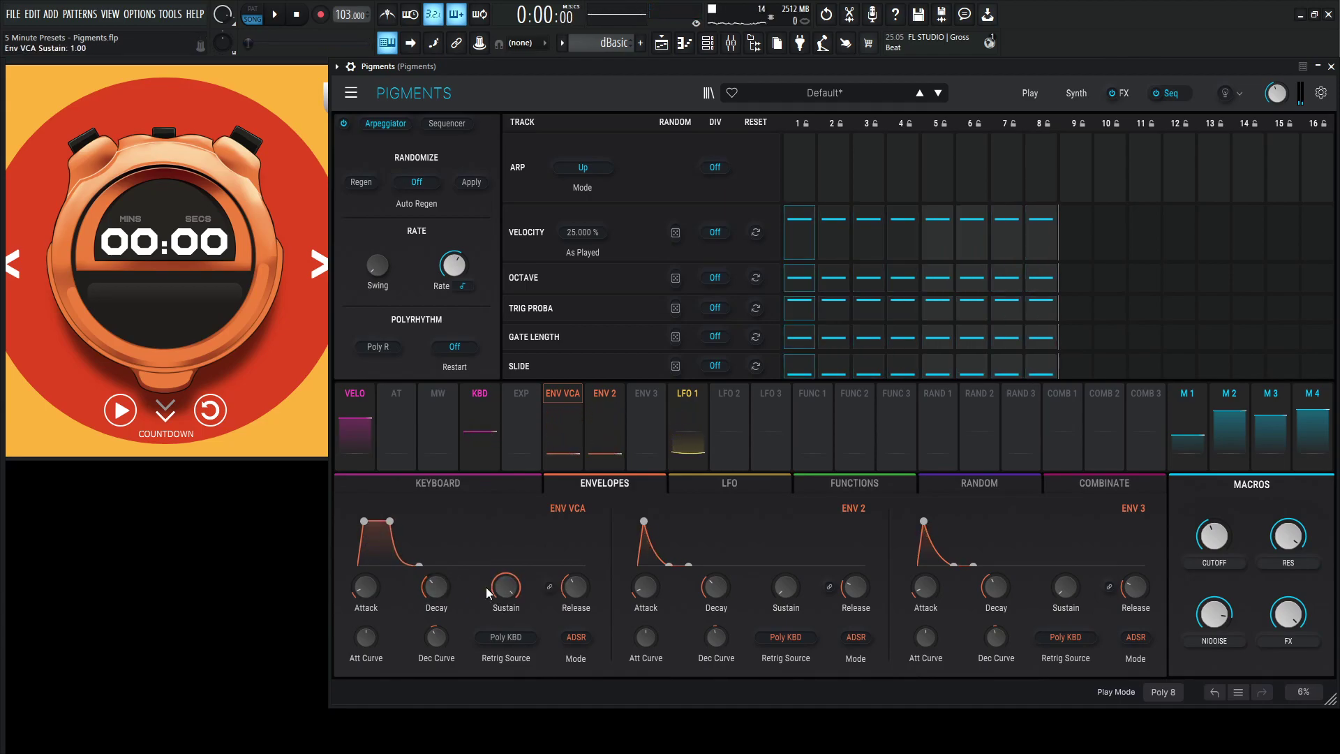
mouse_move(508, 593)
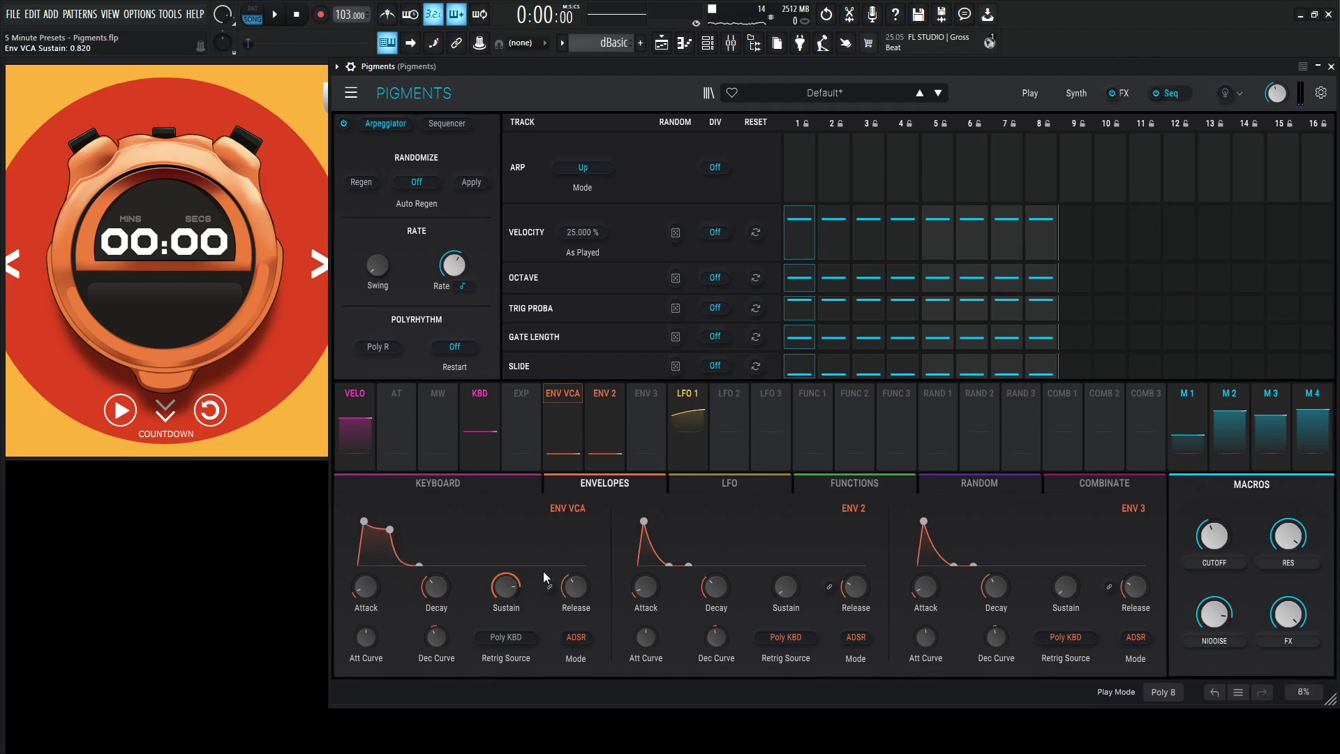
click(1156, 93)
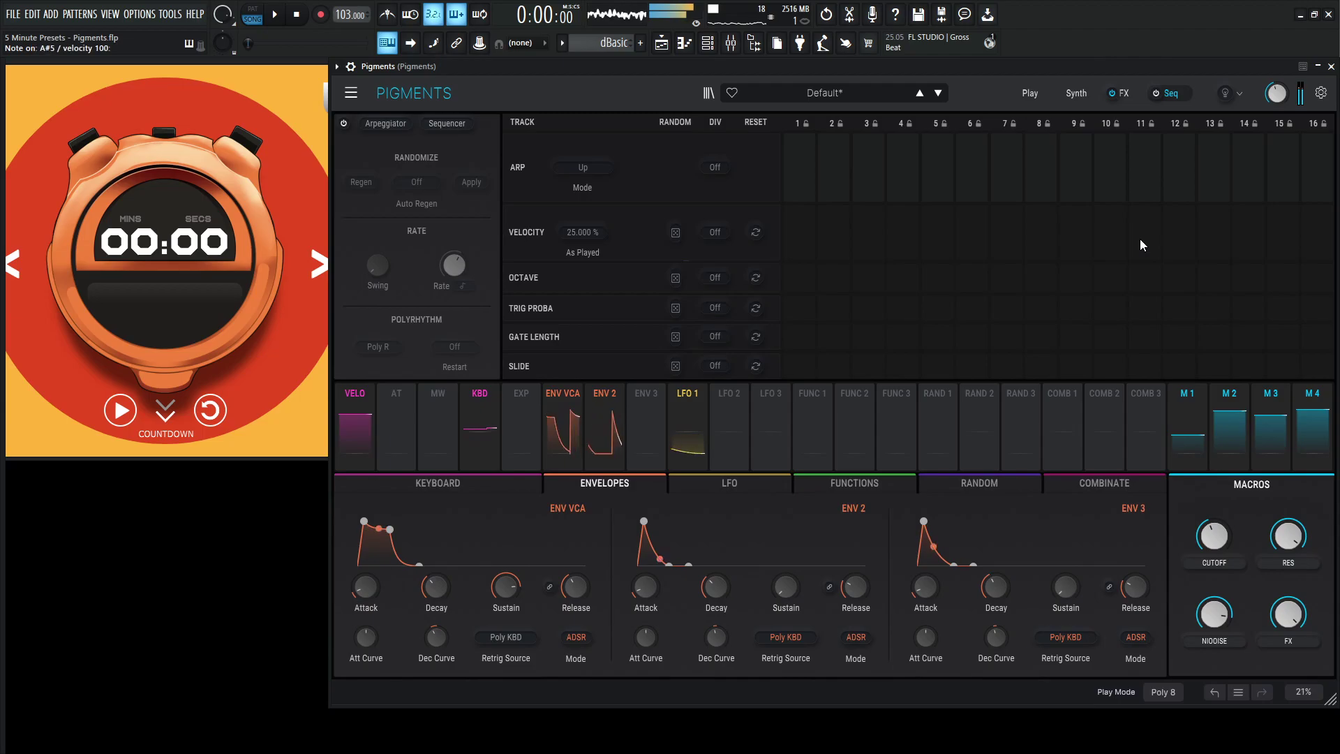